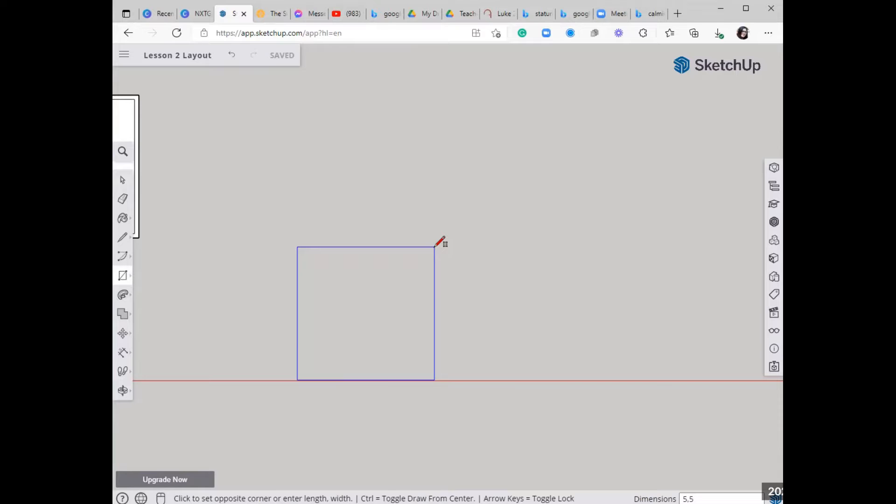
# Draw a 5 m by 5 m square standing on the red axis beside the existing floor plan
pyautogui.click(434, 247)
pyautogui.scroll(-3, 351, 280)
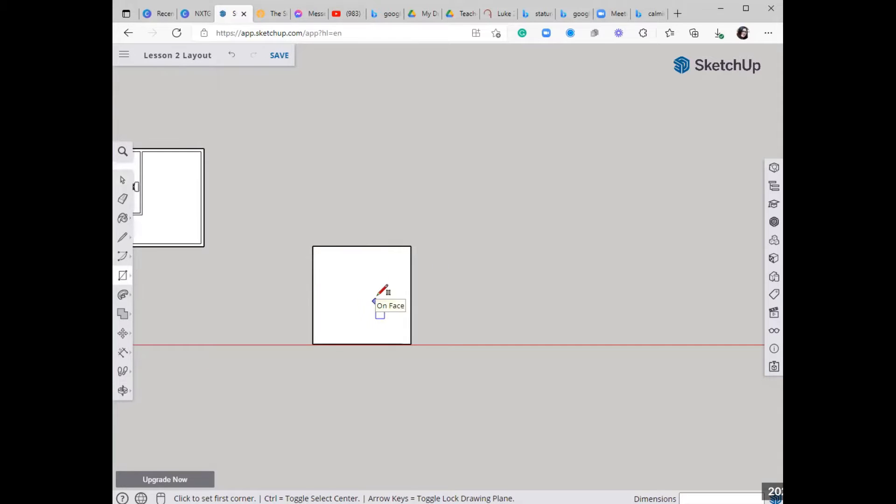
pyautogui.scroll(2, 377, 294)
# Copy the square directly above the original so that the two share an edge
pyautogui.press('space')
pyautogui.click(362, 268)
pyautogui.press('m')
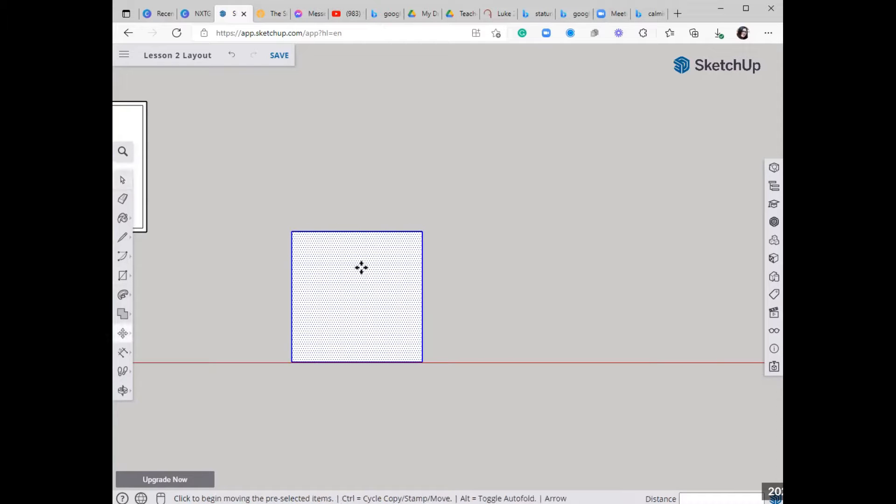
pyautogui.click(292, 362)
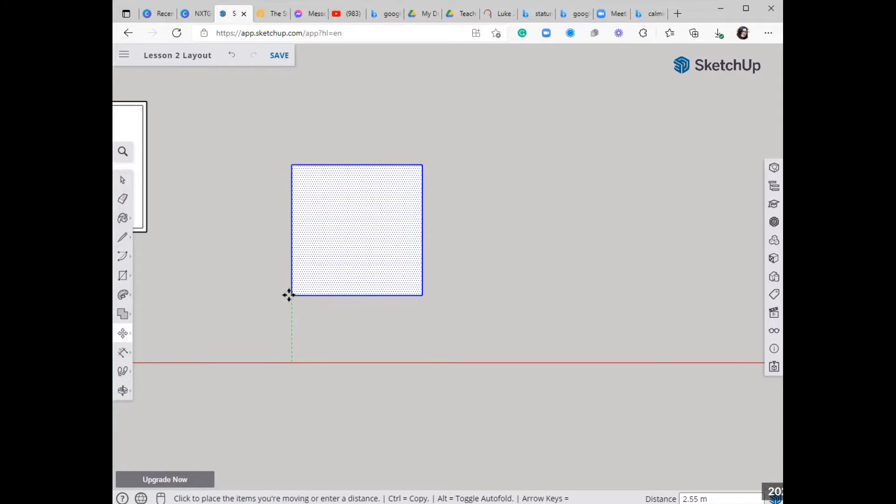
pyautogui.press('ctrl')
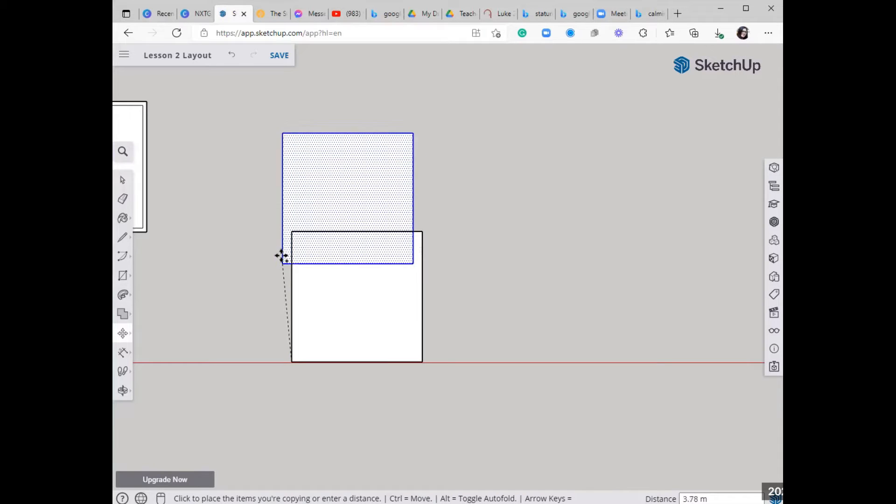
pyautogui.click(293, 229)
pyautogui.scroll(-3, 352, 266)
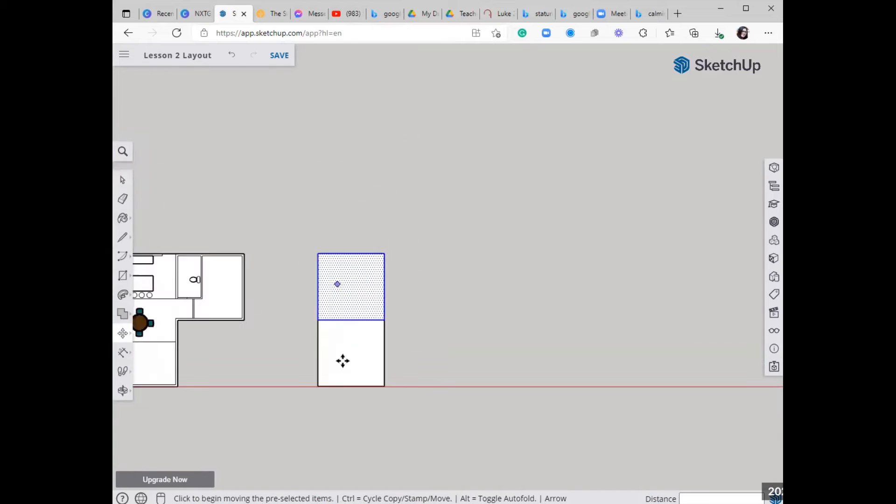
pyautogui.scroll(5, 342, 360)
pyautogui.scroll(-2, 359, 236)
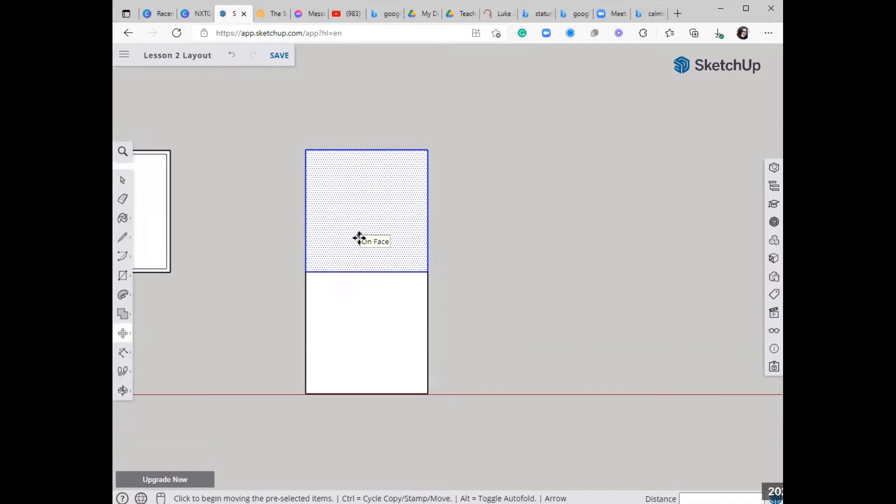
# Copy the upper square to its right so that the two share a vertical edge
pyautogui.press('space')
pyautogui.scroll(2, 340, 260)
pyautogui.press('m')
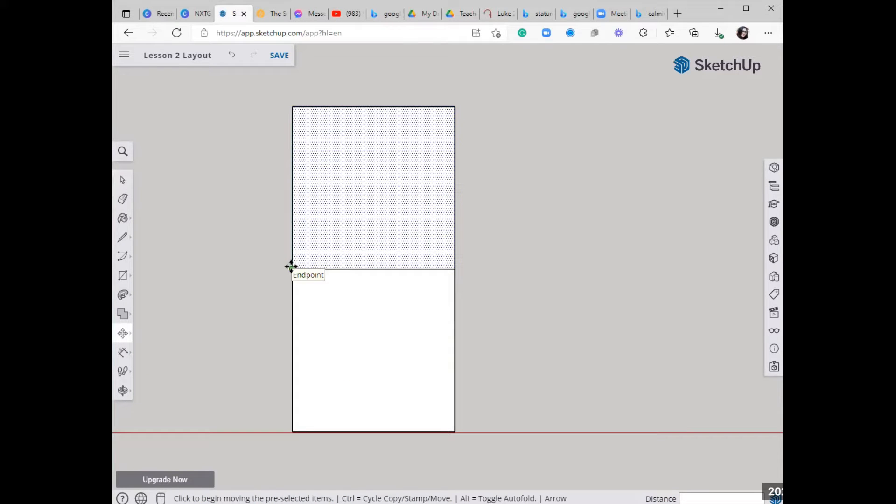
pyautogui.press('ctrl')
pyautogui.click(292, 107)
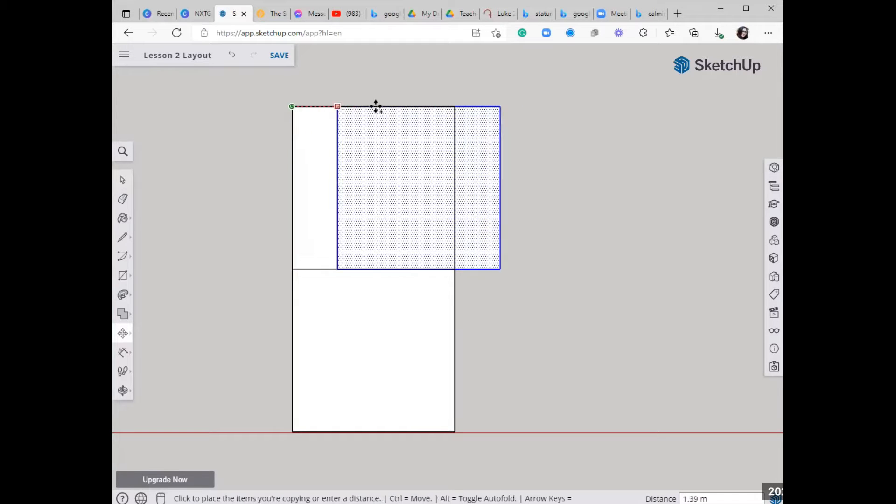
pyautogui.click(452, 107)
pyautogui.press('space')
pyautogui.scroll(-3, 411, 145)
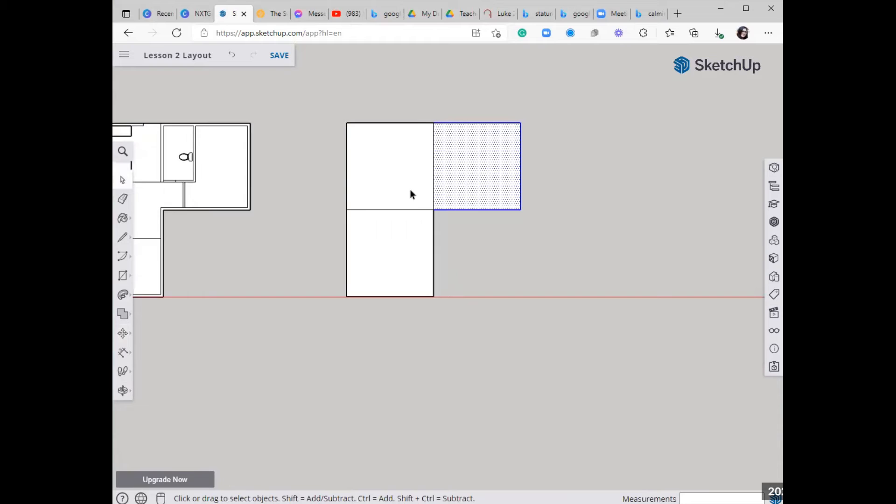
# Erase the two shared edges between the squares to merge them into one L-shaped face
pyautogui.scroll(2, 411, 195)
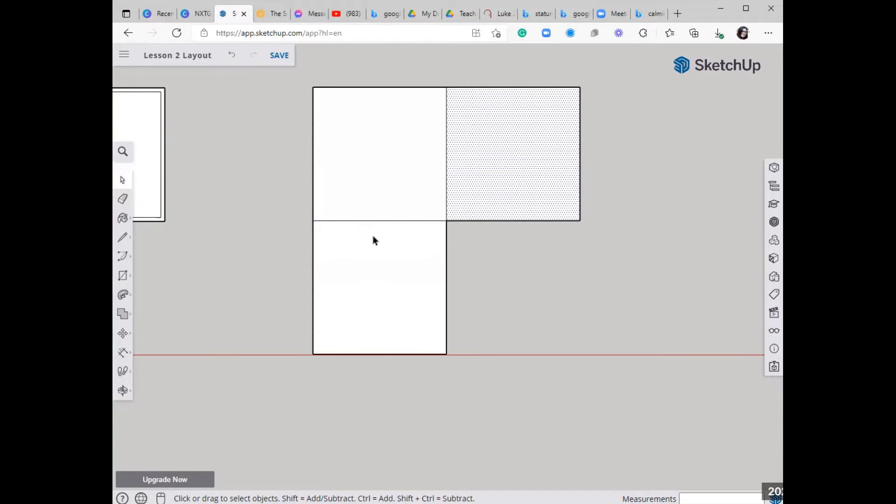
pyautogui.scroll(1, 391, 228)
pyautogui.press('e')
pyautogui.click(391, 218)
pyautogui.click(449, 187)
pyautogui.press('space')
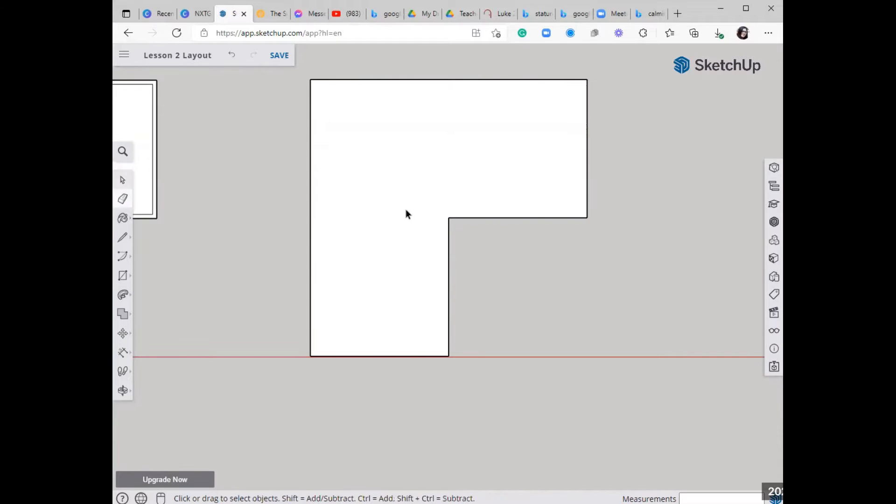
# Offset the L-shaped outline inward by 0.15 m to form the exterior walls
pyautogui.scroll(-2, 406, 214)
pyautogui.scroll(2, 380, 202)
pyautogui.doubleClick(380, 202)
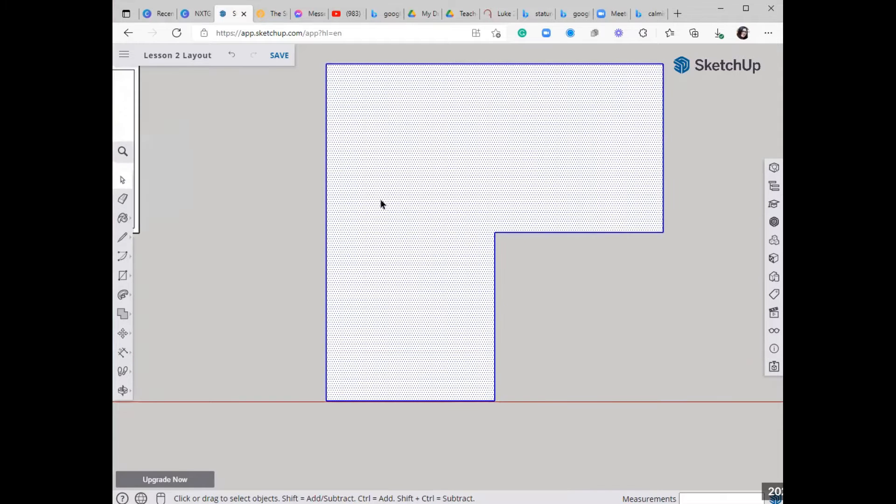
pyautogui.press('f')
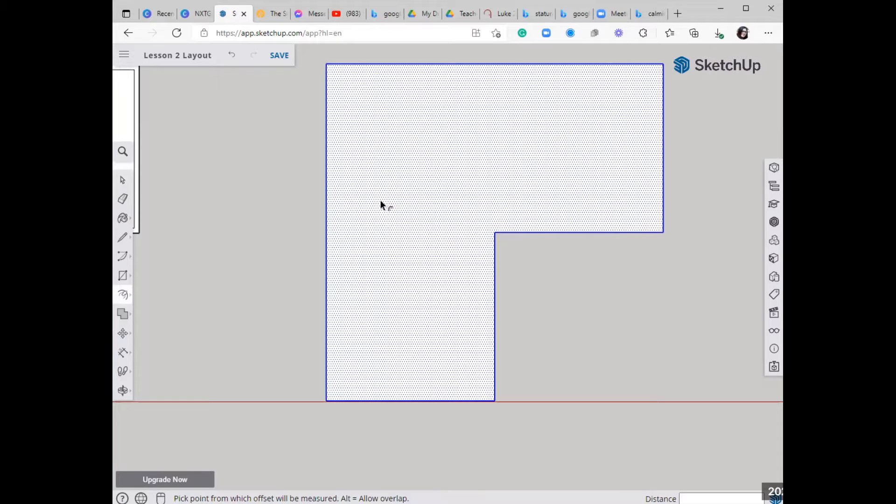
pyautogui.click(342, 186)
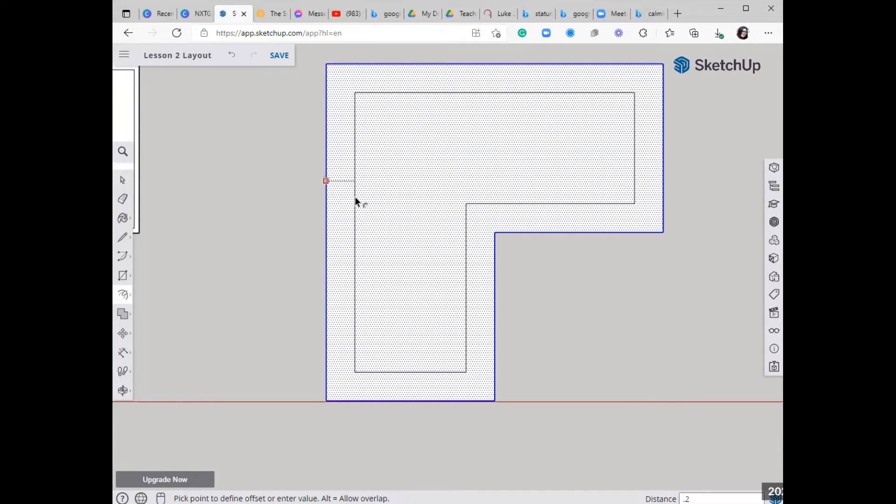
pyautogui.write('.15')
pyautogui.press('Return')
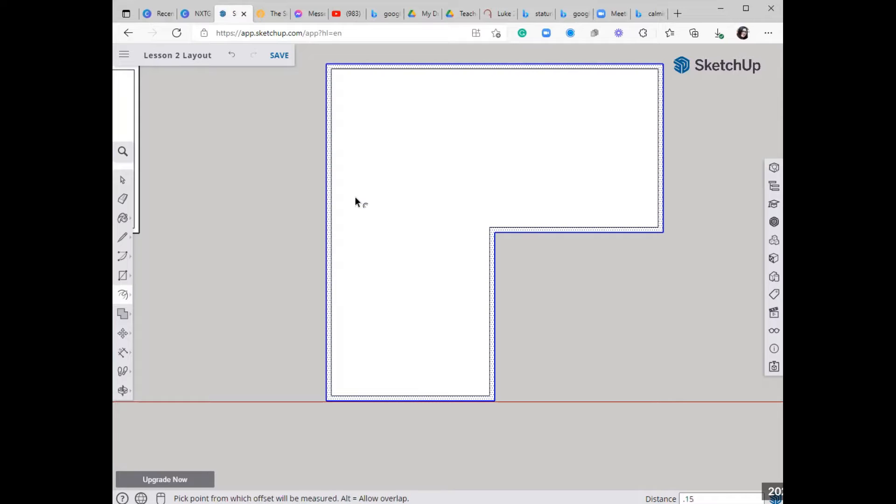
pyautogui.press('space')
pyautogui.scroll(3, 333, 204)
pyautogui.scroll(-4, 333, 203)
pyautogui.click(326, 136)
pyautogui.scroll(3, 327, 140)
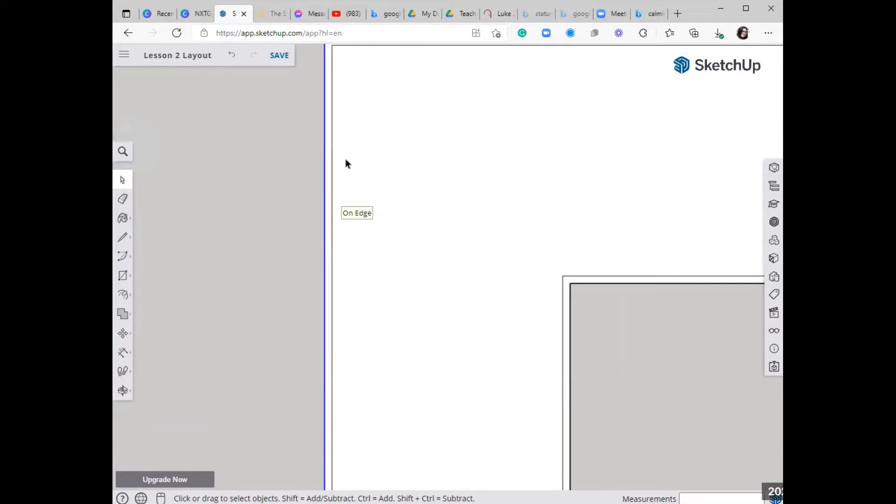
pyautogui.scroll(-4, 346, 164)
pyautogui.click(380, 226)
# Divide the long left inner wall edge into three equal segments and check each one
pyautogui.scroll(1, 382, 227)
pyautogui.click(328, 229)
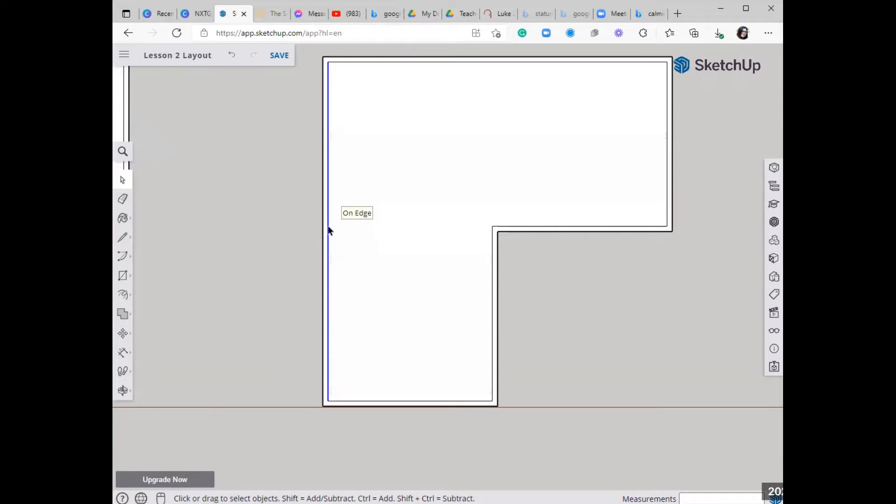
pyautogui.scroll(1, 328, 228)
pyautogui.scroll(-3, 364, 126)
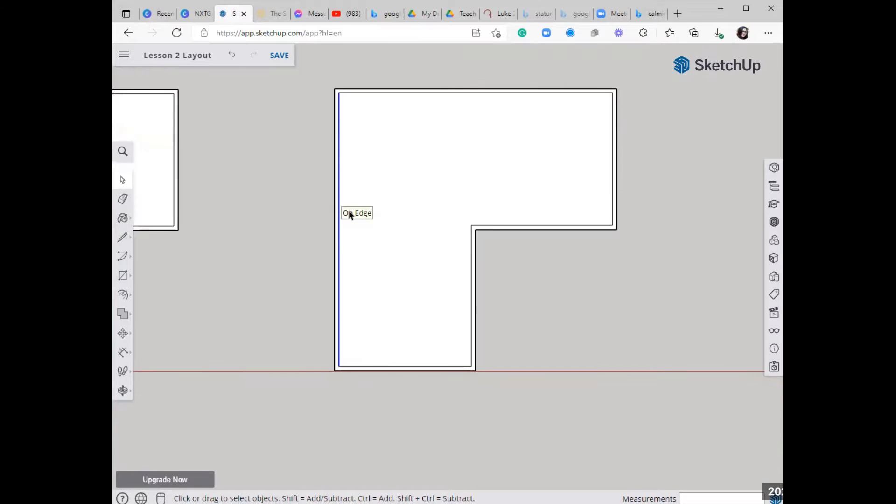
pyautogui.scroll(1, 350, 213)
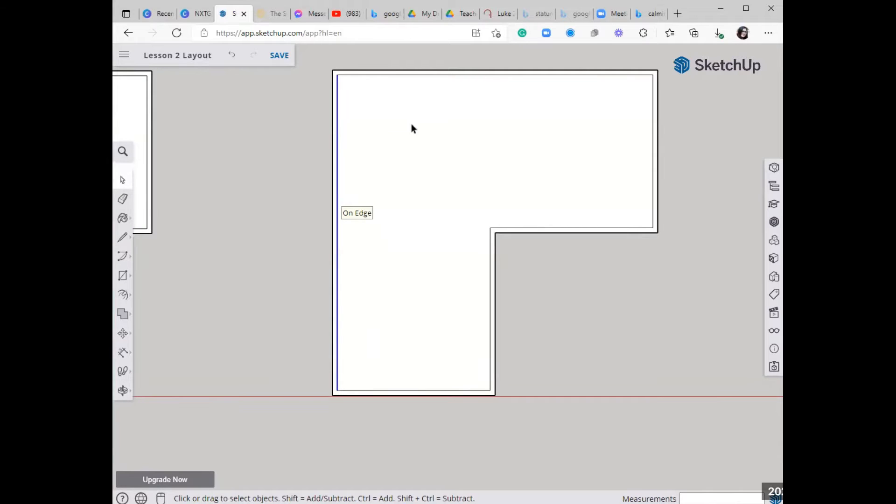
pyautogui.rightClick(337, 191)
pyautogui.click(336, 182)
pyautogui.rightClick(337, 186)
pyautogui.click(337, 168)
pyautogui.rightClick(337, 161)
pyautogui.click(382, 300)
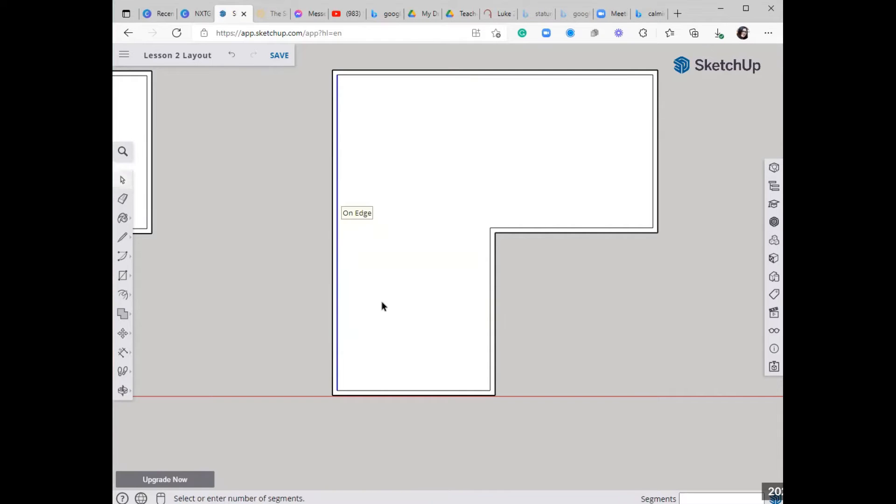
pyautogui.click(345, 281)
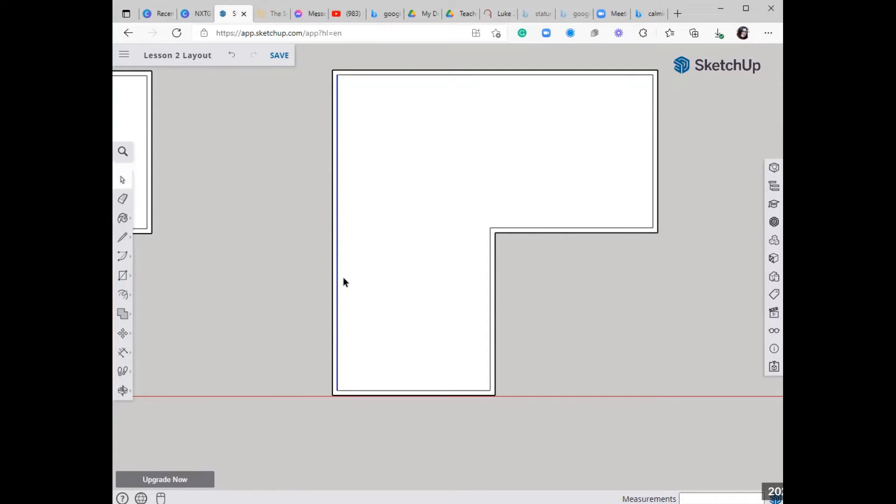
pyautogui.click(337, 270)
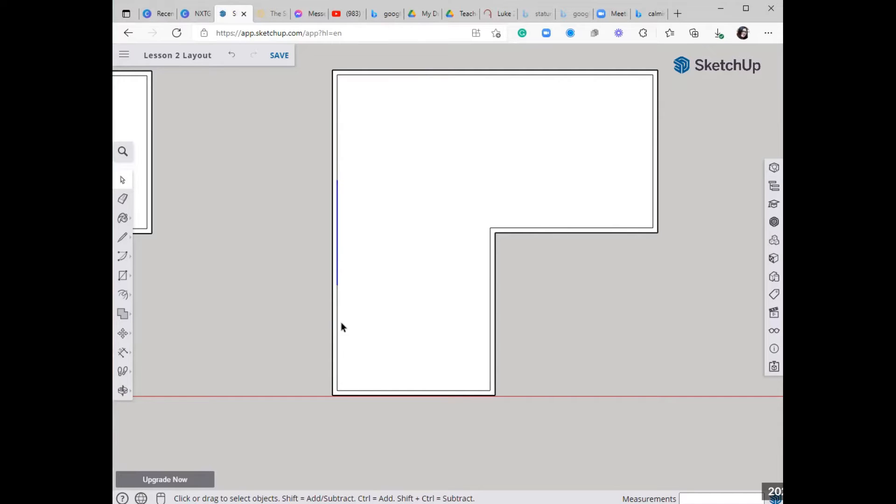
pyautogui.click(336, 329)
pyautogui.click(336, 255)
pyautogui.click(336, 147)
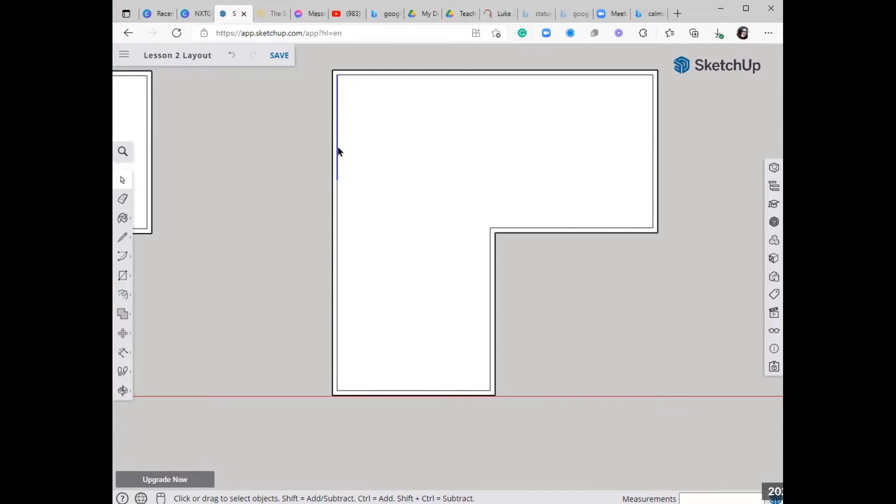
# Draw a horizontal line from the lower division point across to the opposite inner wall
pyautogui.press('l')
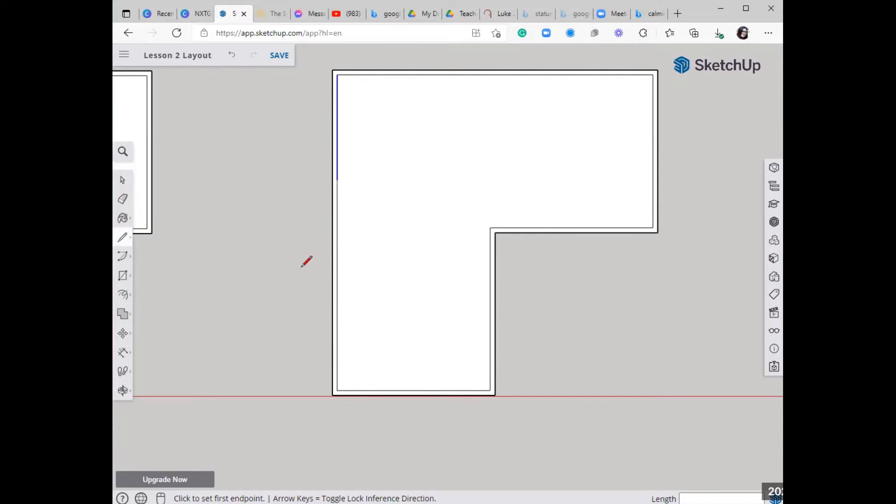
pyautogui.click(337, 284)
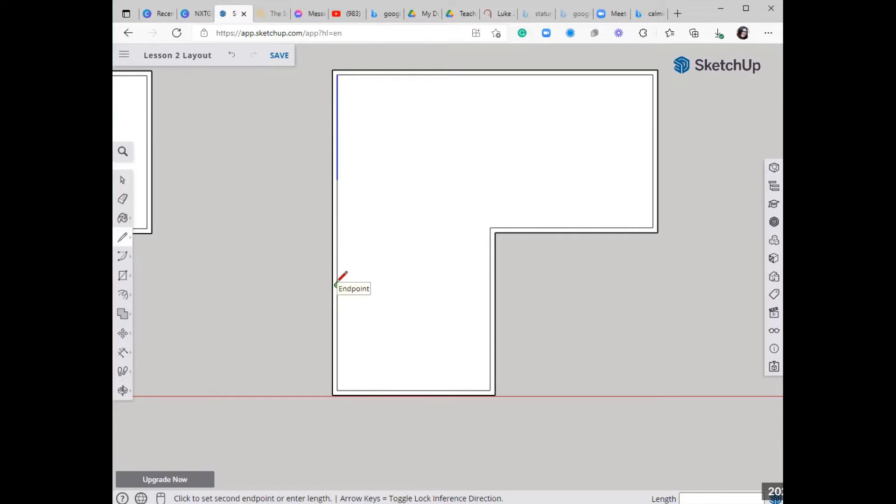
pyautogui.click(490, 285)
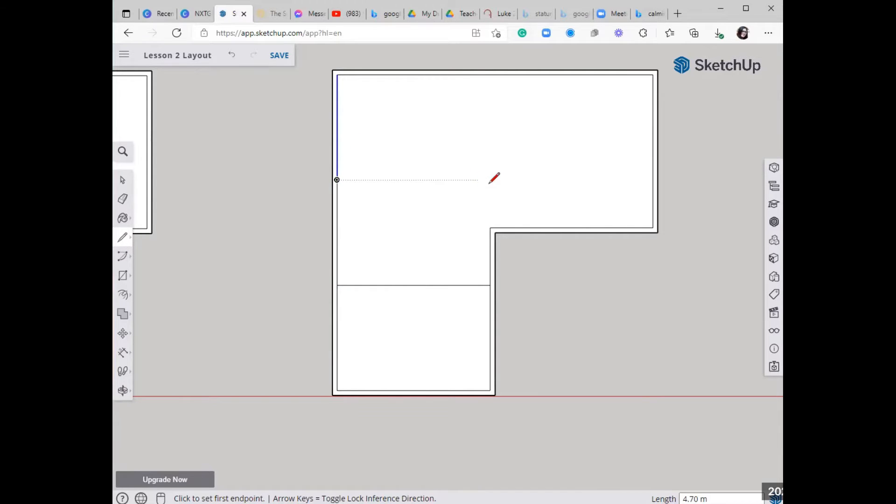
# Draw a vertical line from the L's inner-wall corner to the upper inner wall, and a horizontal line from the upper division point to it
pyautogui.click(490, 228)
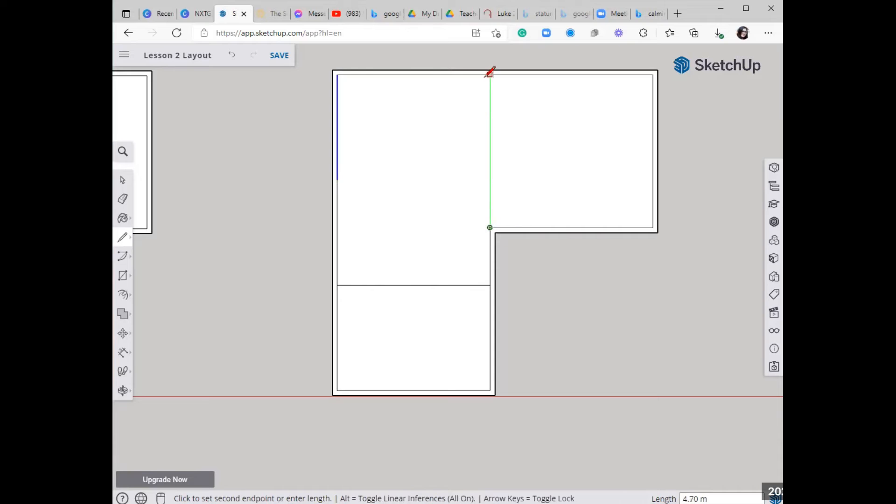
pyautogui.click(489, 75)
pyautogui.click(337, 179)
pyautogui.click(490, 180)
# Draw a parallel vertical line from the L's outer corner up to the upper inner wall to complete the partition thickness
pyautogui.click(494, 232)
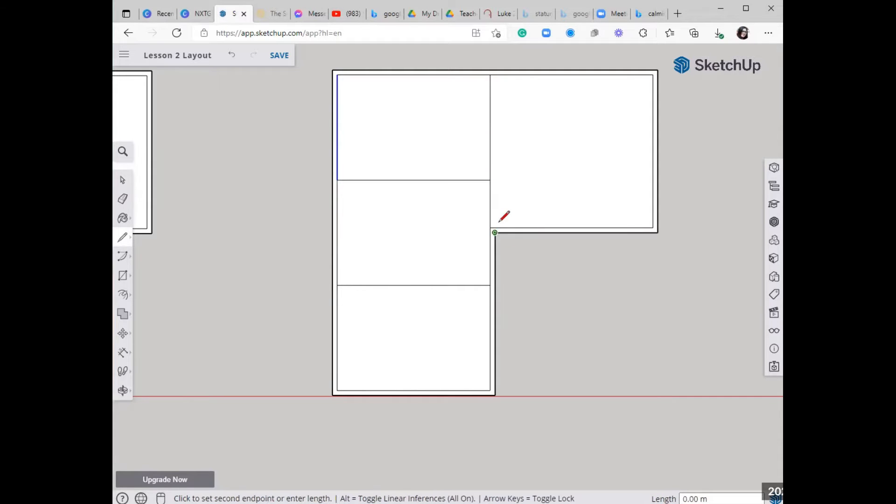
pyautogui.click(495, 74)
pyautogui.scroll(3, 524, 144)
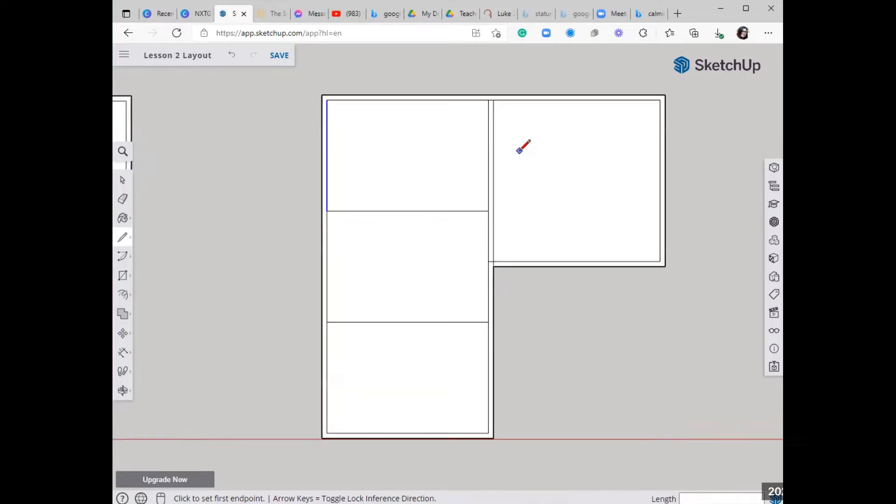
# Outline a small room with a 2 m horizontal line from the upper divider's right end and a vertical line up to the outer wall
pyautogui.scroll(-1, 458, 92)
pyautogui.scroll(1, 484, 229)
pyautogui.click(473, 214)
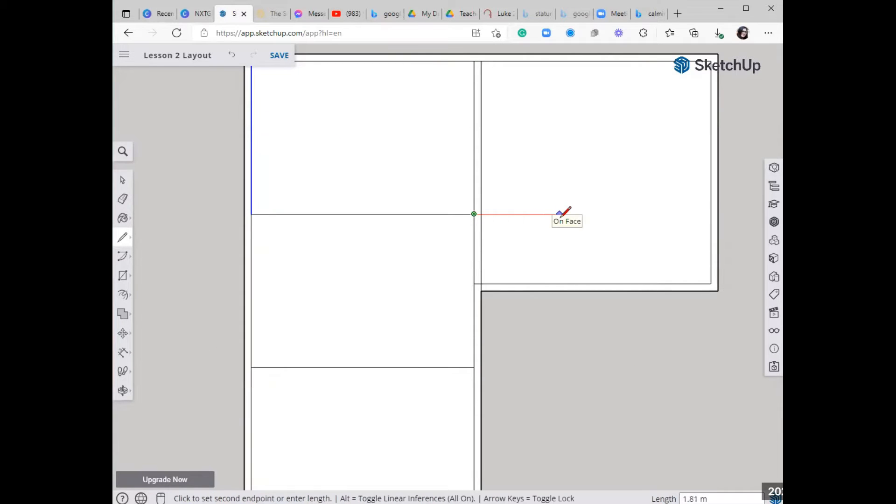
pyautogui.press('Return')
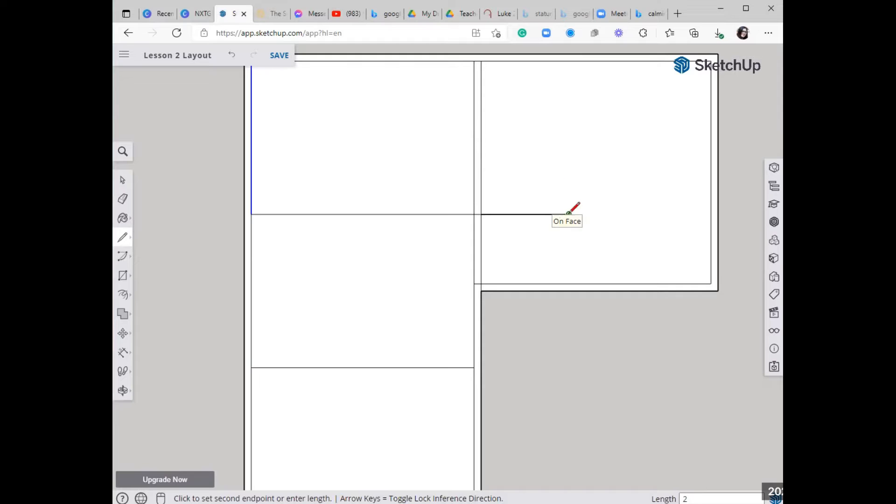
pyautogui.click(568, 54)
pyautogui.scroll(-2, 592, 254)
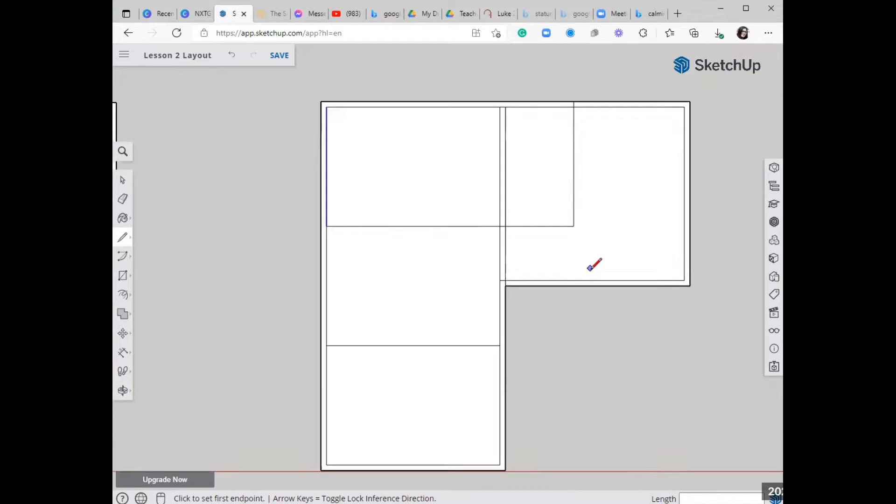
# Select the horizontal line along the bottom of the small room
pyautogui.scroll(3, 576, 196)
pyautogui.press('space')
pyautogui.click(550, 171)
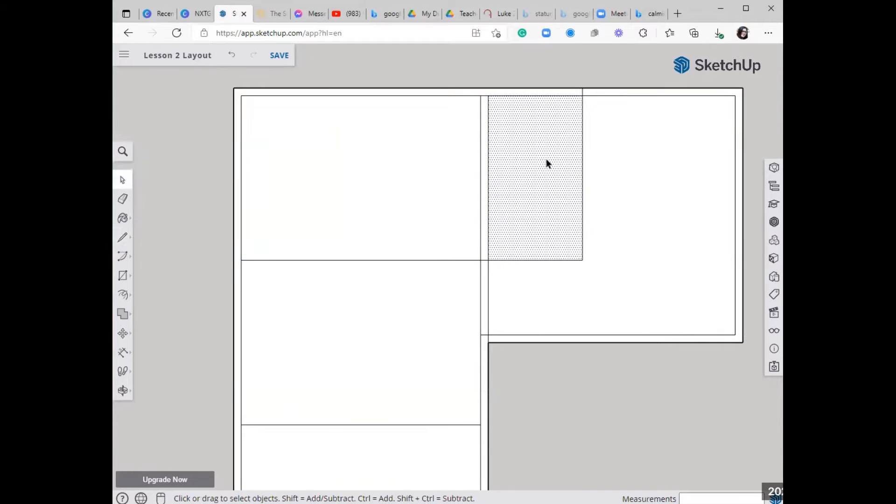
pyautogui.scroll(1, 556, 263)
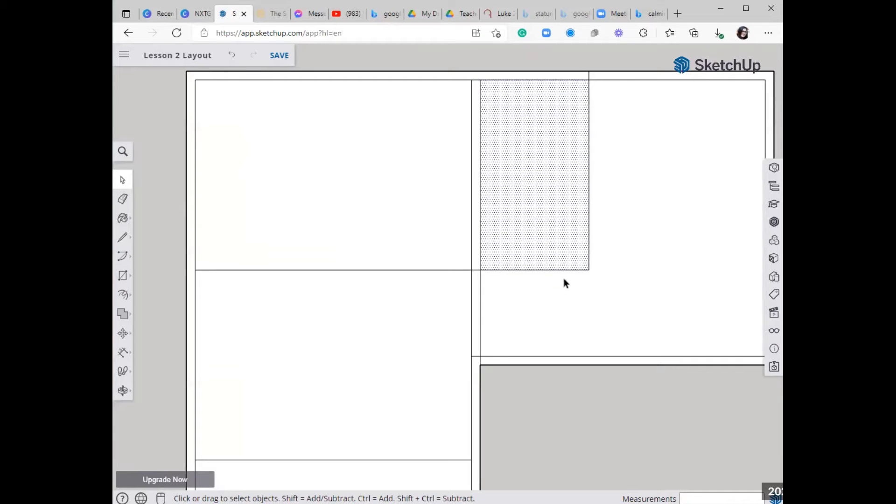
pyautogui.click(565, 270)
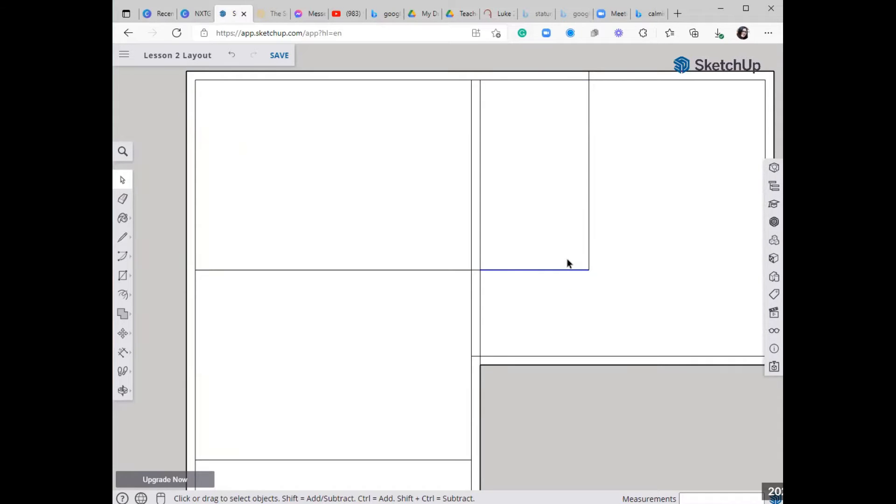
pyautogui.scroll(2, 507, 275)
pyautogui.scroll(-1, 514, 287)
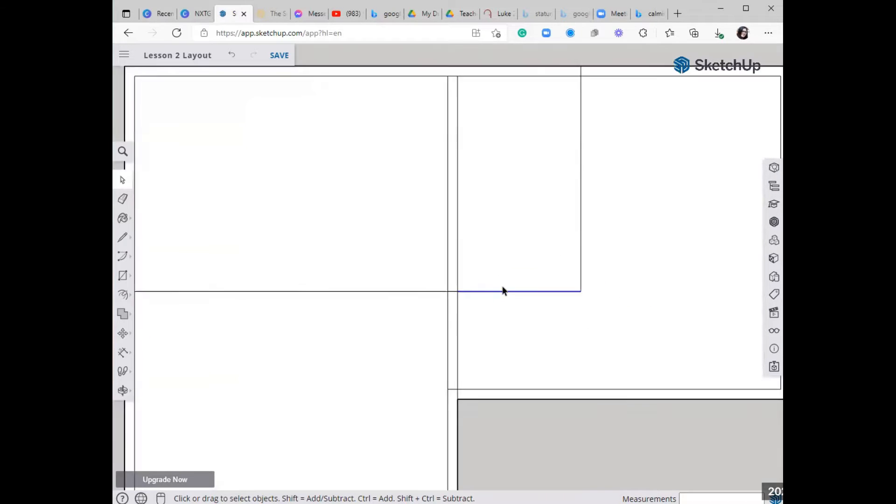
pyautogui.scroll(1, 498, 228)
pyautogui.scroll(2, 488, 245)
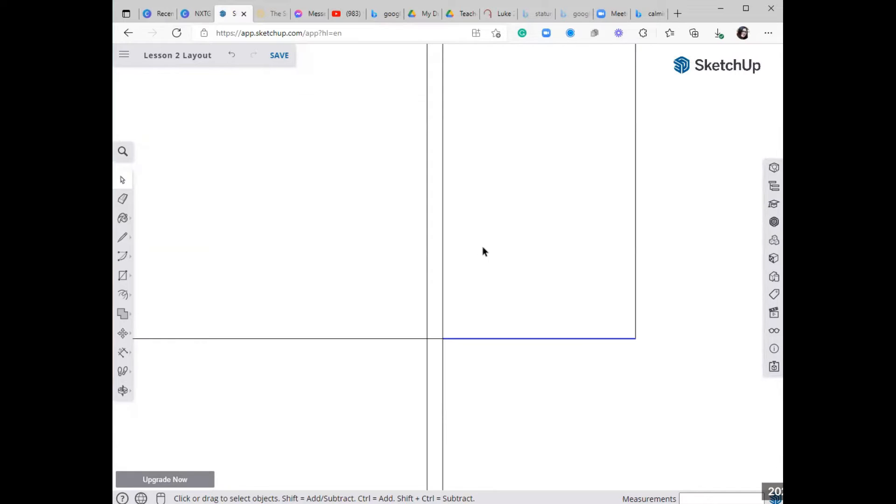
pyautogui.scroll(-1, 486, 294)
pyautogui.scroll(2, 471, 330)
pyautogui.scroll(-1, 471, 330)
pyautogui.scroll(1, 472, 330)
# Try to draw a parallel horizontal line 0.1 m above the small room's bottom line
pyautogui.press('l')
pyautogui.click(436, 328)
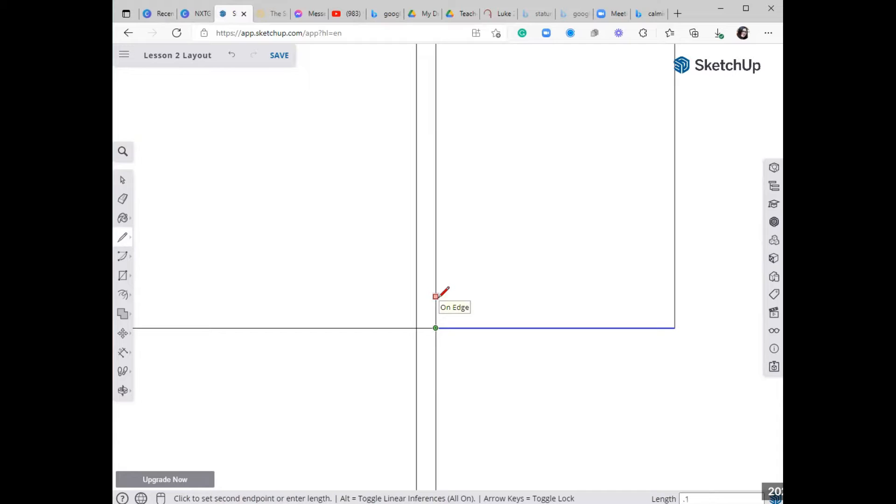
pyautogui.press('Return')
pyautogui.click(436, 314)
pyautogui.scroll(-2, 439, 312)
pyautogui.scroll(1, 439, 312)
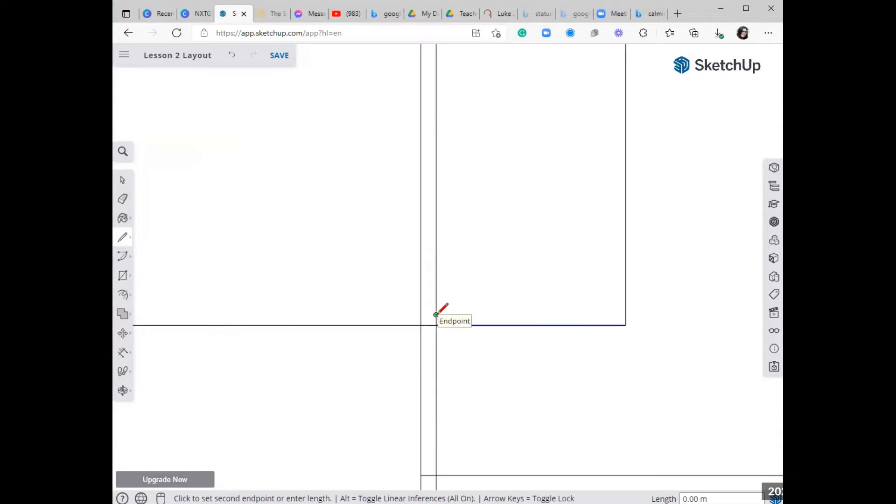
pyautogui.click(625, 314)
pyautogui.scroll(-2, 464, 299)
pyautogui.scroll(2, 559, 310)
# Try to draw a vertical line 0.1 m inside the small room's right edge up to the outer wall, and undo the added lines
pyautogui.click(560, 309)
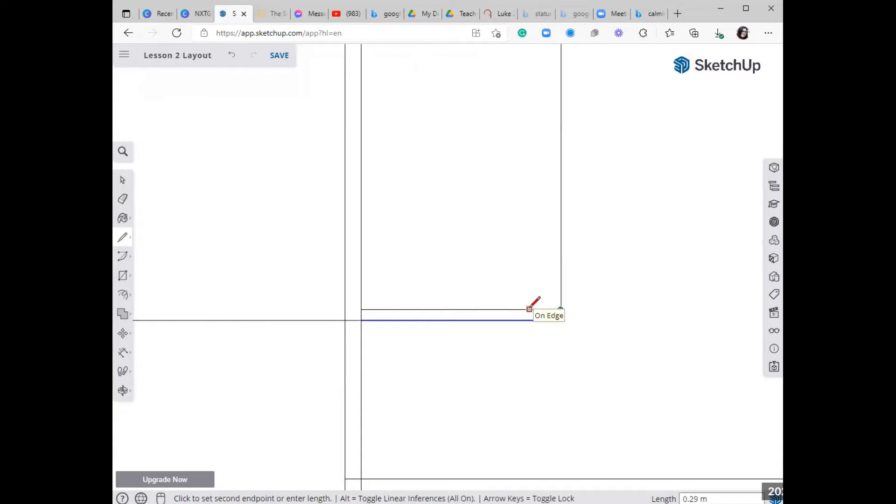
pyautogui.write('.1')
pyautogui.press('Return')
pyautogui.click(550, 310)
pyautogui.scroll(-2, 549, 309)
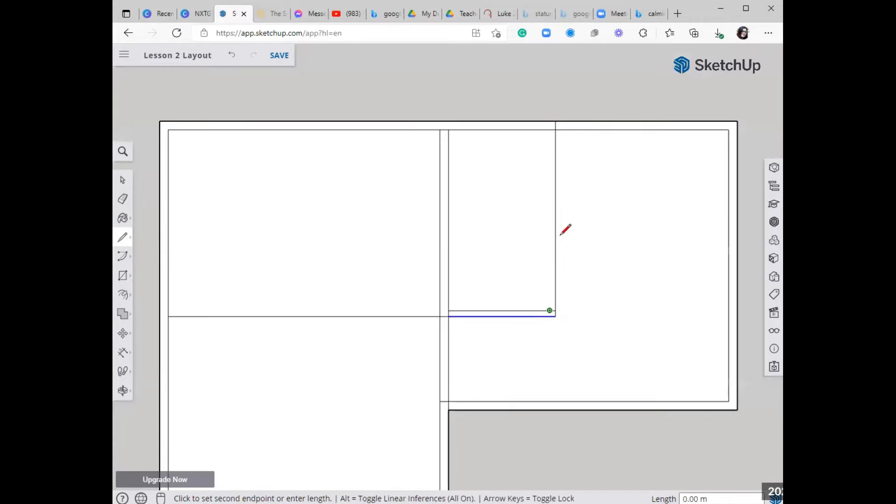
pyautogui.click(550, 128)
pyautogui.scroll(1, 571, 226)
pyautogui.hotkey('ctrl', 'z')
pyautogui.hotkey('ctrl', 'z')
# Add the small room's right vertical line to the selection and offset both lines inward by 0.1 m
pyautogui.press('space')
pyautogui.scroll(1, 558, 349)
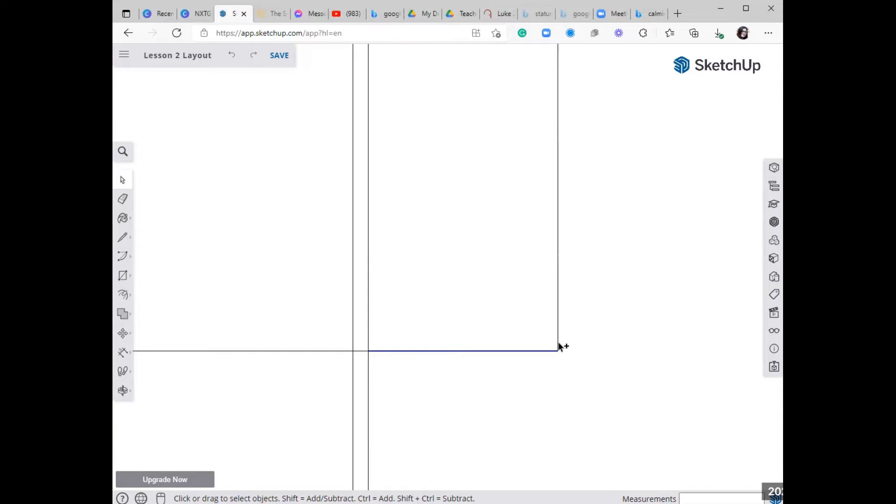
pyautogui.keyDown('shift'); pyautogui.click(558, 347); pyautogui.keyUp('shift')
pyautogui.scroll(-2, 560, 349)
pyautogui.scroll(1, 560, 349)
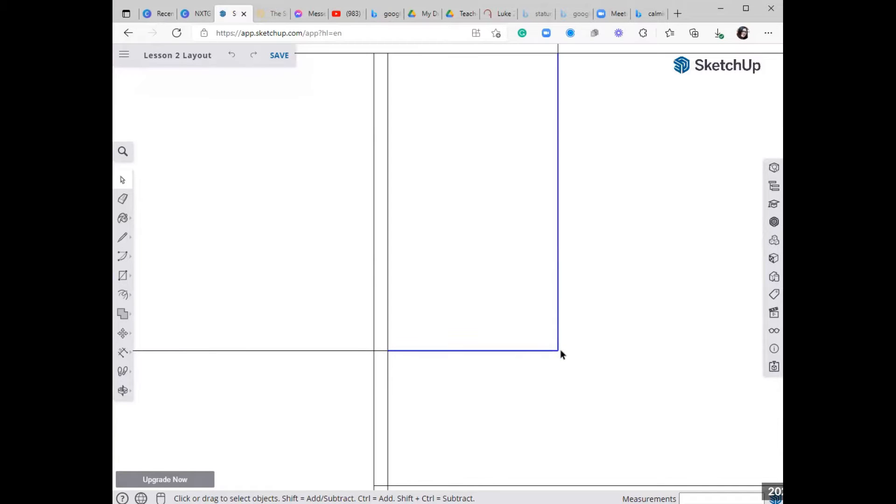
pyautogui.press('f')
pyautogui.click(555, 343)
pyautogui.write('.1')
pyautogui.press('Return')
pyautogui.press('space')
# Select the small room's wall strip and the upper exterior wall to check whether they are separate faces
pyautogui.scroll(-2, 549, 335)
pyautogui.scroll(2, 546, 341)
pyautogui.click(543, 341)
pyautogui.scroll(-1, 544, 340)
pyautogui.scroll(2, 548, 134)
pyautogui.scroll(-1, 548, 134)
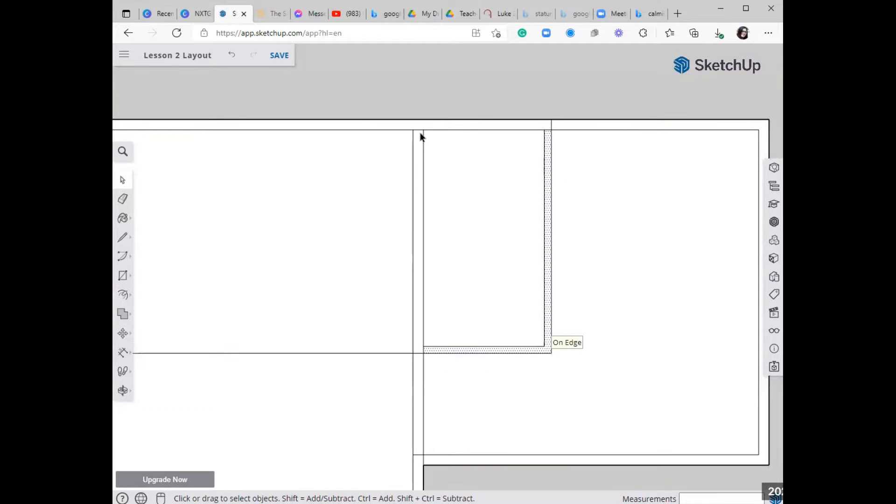
pyautogui.click(444, 125)
pyautogui.scroll(1, 416, 134)
pyautogui.scroll(2, 416, 131)
pyautogui.scroll(-2, 420, 126)
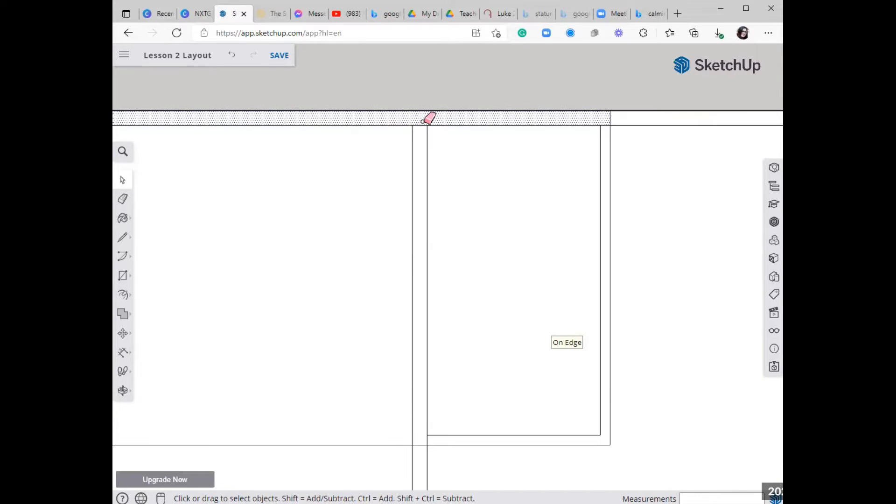
# Erase the short segments crossing the wall thickness where the small room's walls, the partition and the exterior walls meet
pyautogui.press('e')
pyautogui.scroll(-2, 604, 116)
pyautogui.scroll(3, 469, 350)
pyautogui.scroll(2, 460, 345)
pyautogui.moveTo(457, 320); pyautogui.dragTo(446, 328)
pyautogui.scroll(-5, 455, 317)
pyautogui.scroll(3, 462, 359)
pyautogui.moveTo(463, 371)
pyautogui.mouseDown()
pyautogui.moveTo(449, 367)
pyautogui.moveTo(463, 367)
pyautogui.mouseUp()
pyautogui.click(455, 363)
pyautogui.hotkey('ctrl', 'z')
pyautogui.hotkey('ctrl', 'z')
pyautogui.scroll(-2, 459, 353)
pyautogui.scroll(2, 461, 370)
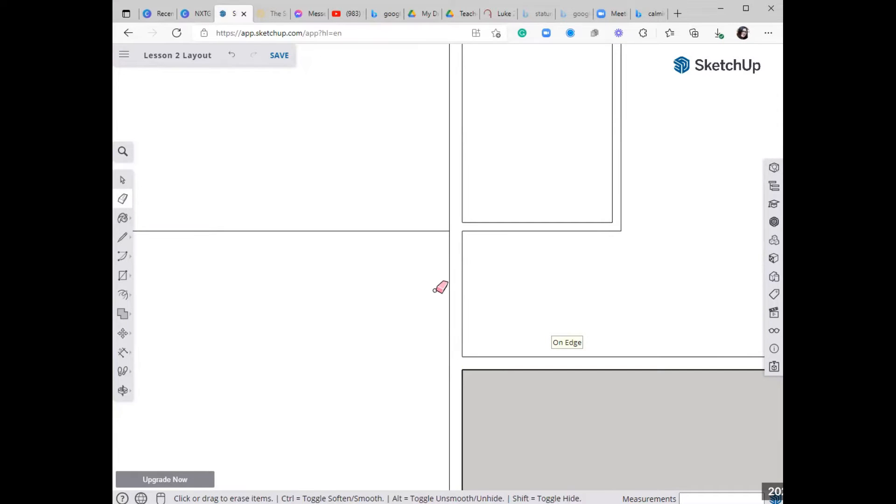
# Select the wall face and each room face in turn to check that the walls are joined and the rooms separate
pyautogui.scroll(-6, 449, 290)
pyautogui.scroll(2, 460, 326)
pyautogui.scroll(-1, 495, 280)
pyautogui.press('space')
pyautogui.click(550, 154)
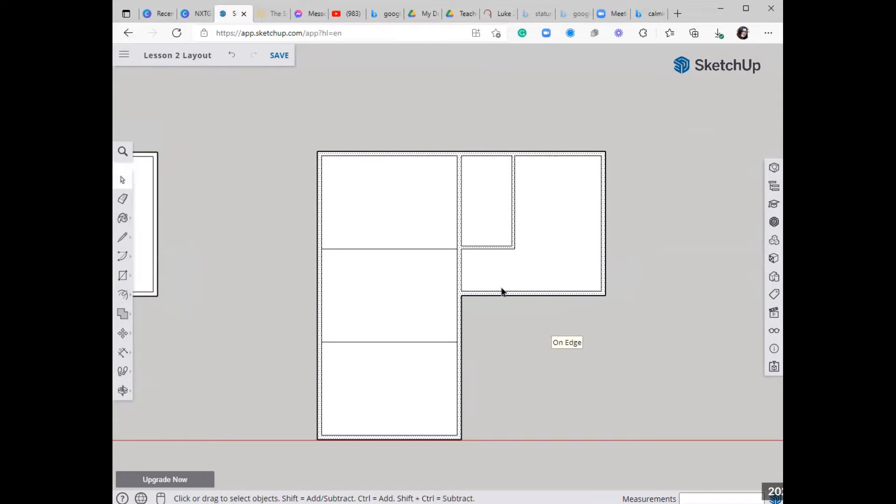
pyautogui.scroll(2, 471, 294)
pyautogui.scroll(-1, 454, 289)
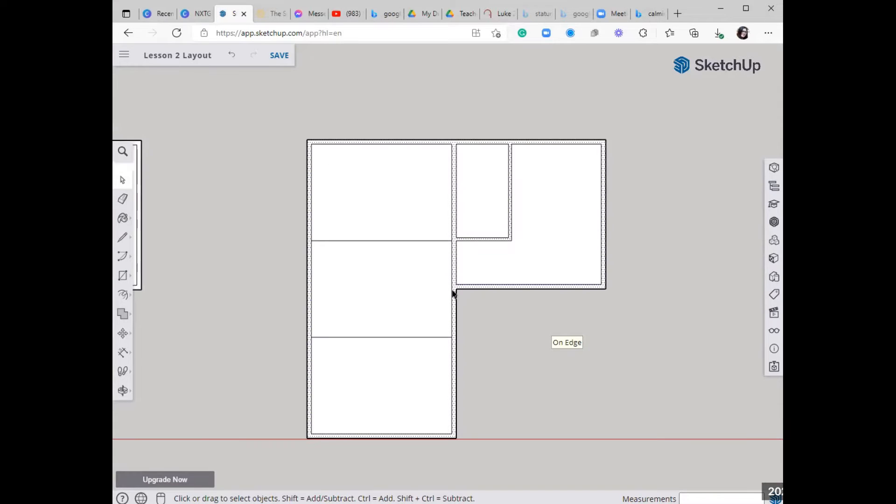
pyautogui.click(568, 270)
pyautogui.click(474, 198)
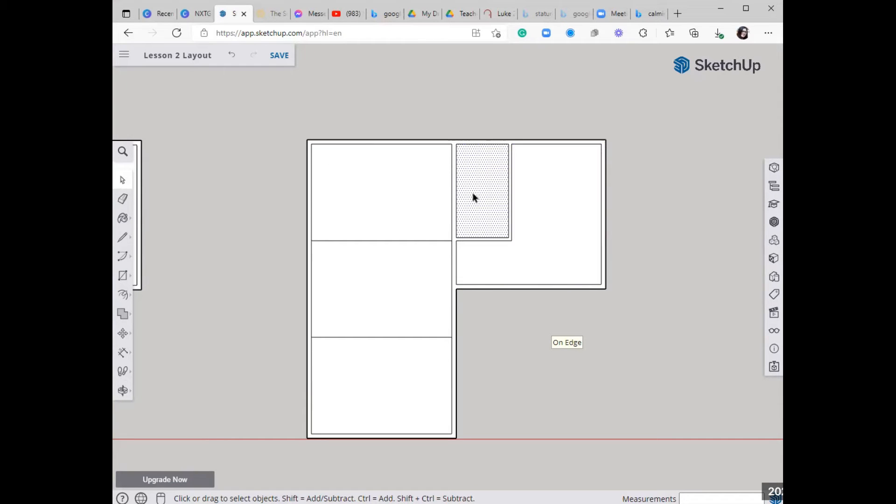
pyautogui.click(379, 189)
pyautogui.click(390, 289)
pyautogui.click(390, 408)
pyautogui.scroll(2, 390, 289)
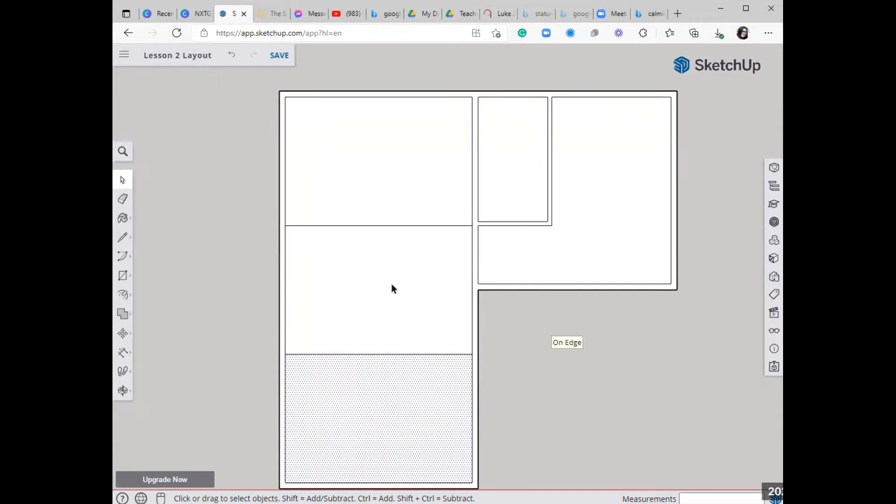
pyautogui.click(365, 252)
pyautogui.click(403, 358)
pyautogui.scroll(-1, 450, 326)
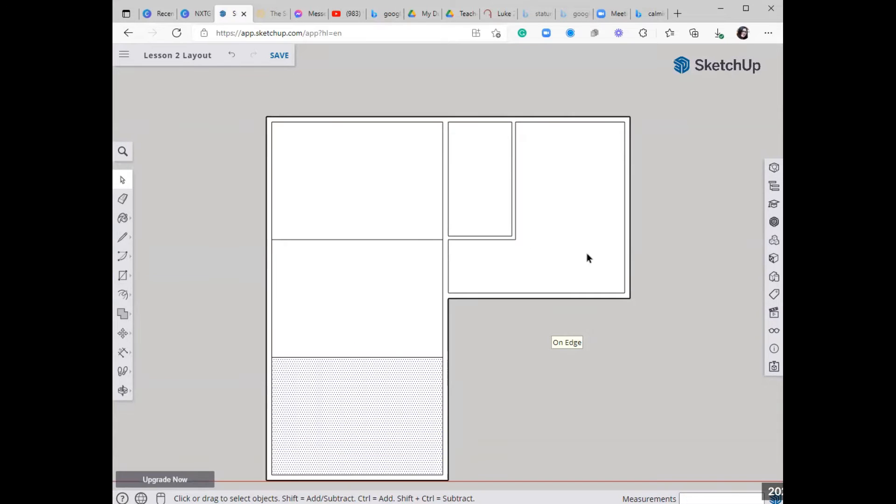
pyautogui.click(599, 271)
pyautogui.click(495, 219)
# Draw a short vertical line across the small room's lower wall near its left end as one side of a doorway
pyautogui.scroll(3, 535, 235)
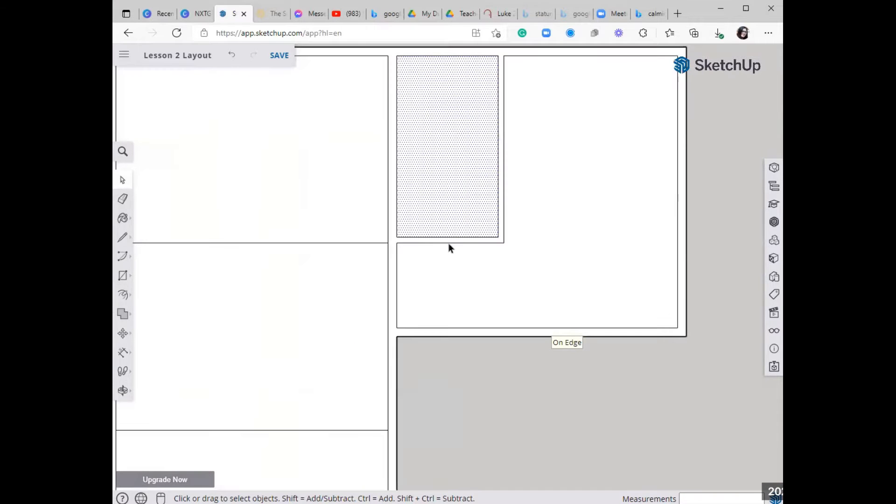
pyautogui.click(443, 243)
pyautogui.press('l')
pyautogui.scroll(3, 418, 238)
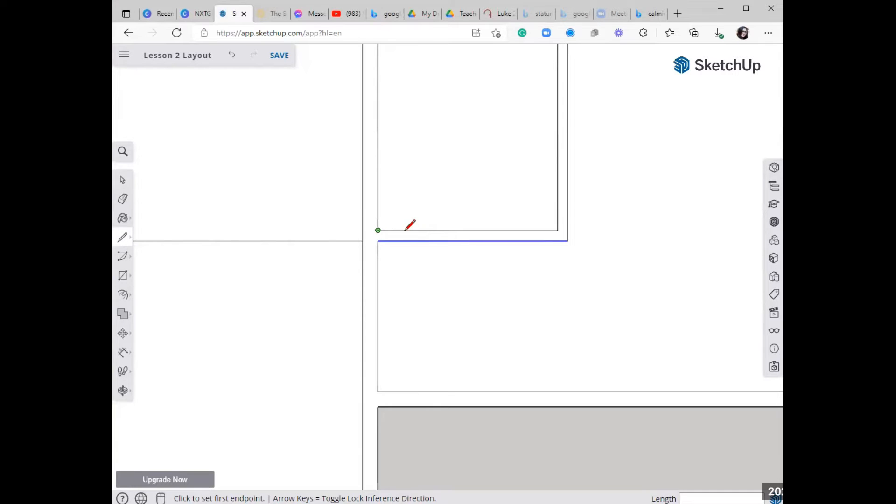
pyautogui.scroll(4, 423, 232)
pyautogui.click(375, 199)
pyautogui.click(375, 226)
pyautogui.scroll(-4, 376, 224)
pyautogui.press('space')
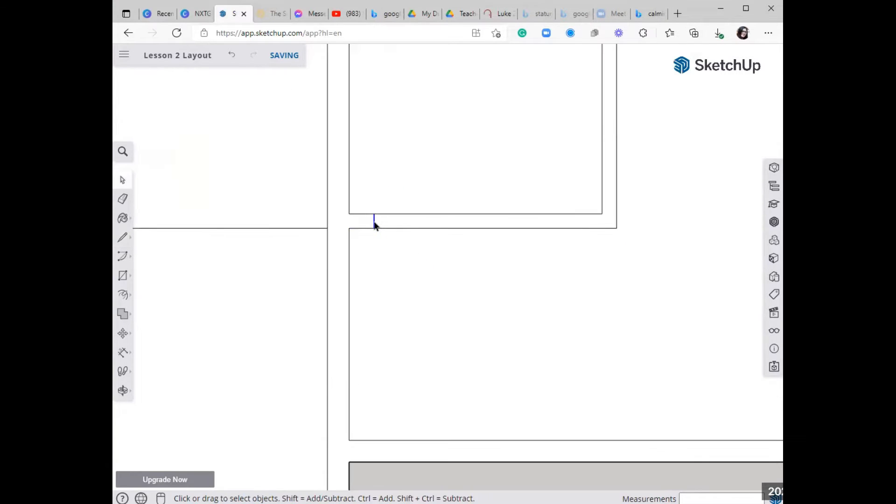
# Draw a second short line across the small room's lower wall, right of the first, to complete the doorway
pyautogui.press('l')
pyautogui.click(373, 214)
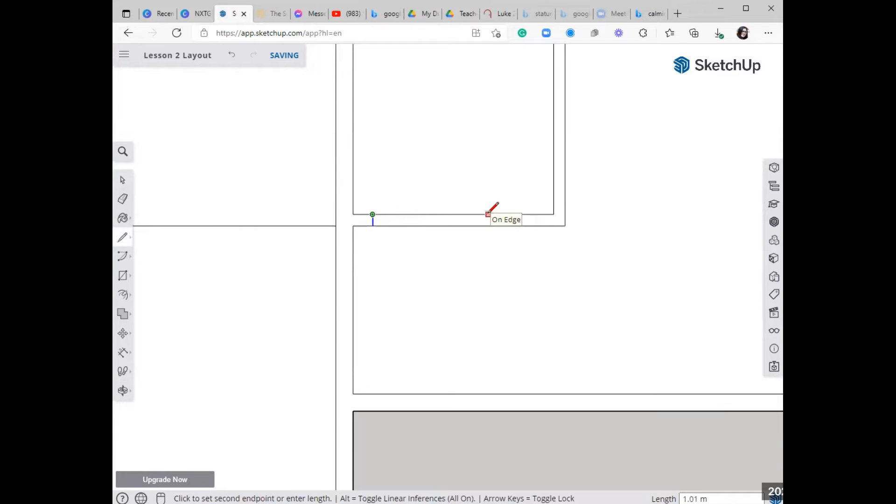
pyautogui.press('Escape')
pyautogui.click(463, 214)
pyautogui.click(464, 226)
pyautogui.scroll(-3, 480, 247)
pyautogui.press('space')
pyautogui.scroll(-3, 494, 285)
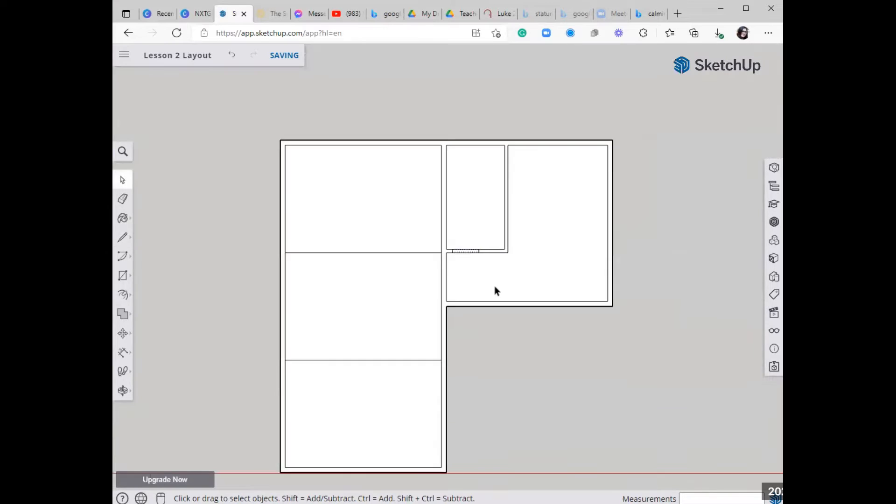
# Draw short horizontal lines across the partition at the L's inner corner and at the small room's lower wall
pyautogui.scroll(5, 444, 270)
pyautogui.press('l')
pyautogui.click(452, 318)
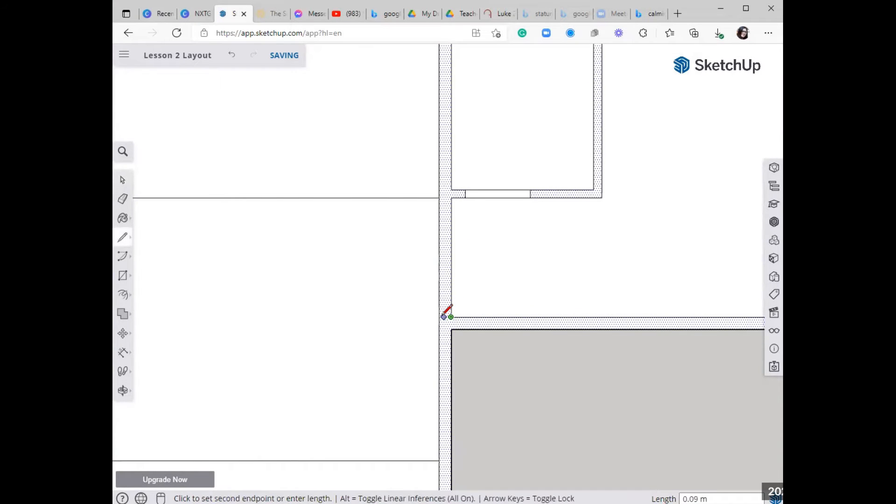
pyautogui.click(439, 318)
pyautogui.scroll(-3, 442, 317)
pyautogui.scroll(2, 446, 231)
pyautogui.scroll(2, 445, 335)
pyautogui.click(448, 195)
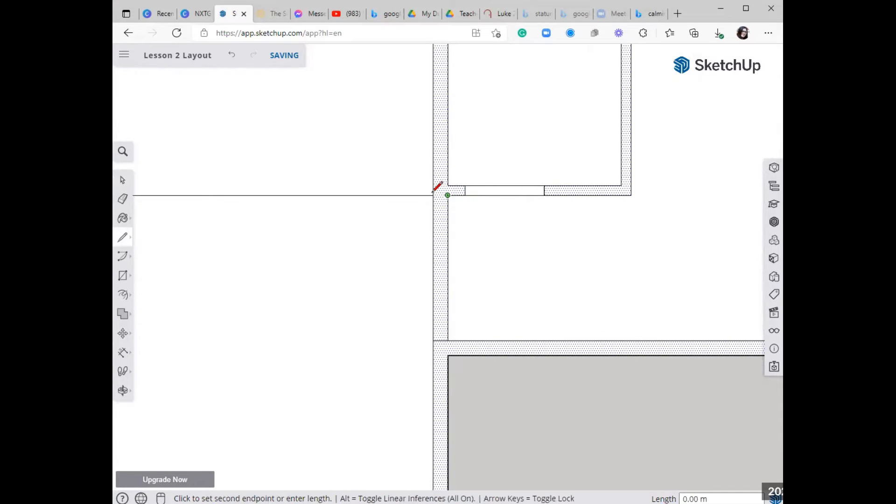
pyautogui.click(434, 195)
# Erase the two partition edges between the short lines to open the middle room to the right wing
pyautogui.scroll(-2, 444, 206)
pyautogui.press('e')
pyautogui.moveTo(434, 250); pyautogui.dragTo(450, 244)
pyautogui.scroll(-2, 508, 254)
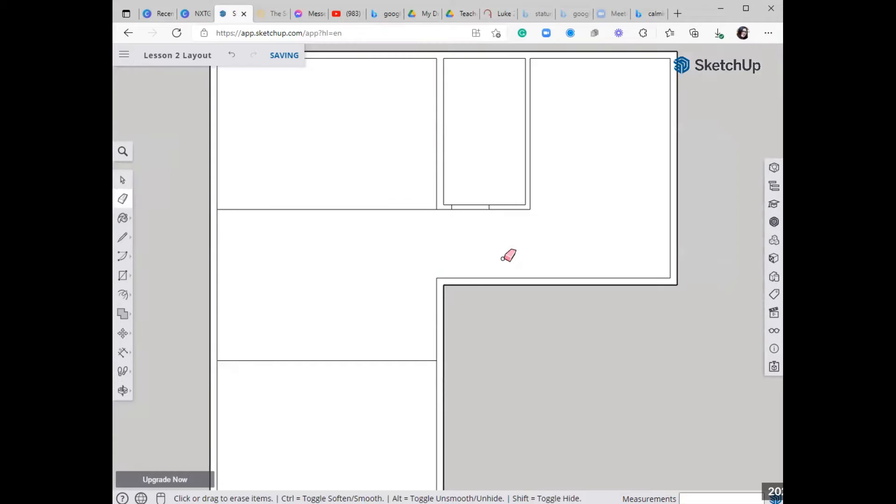
# Draw a vertical line from the small room's lower wall, right of the doorway, down to the inner wall edge below
pyautogui.press('l')
pyautogui.scroll(3, 504, 248)
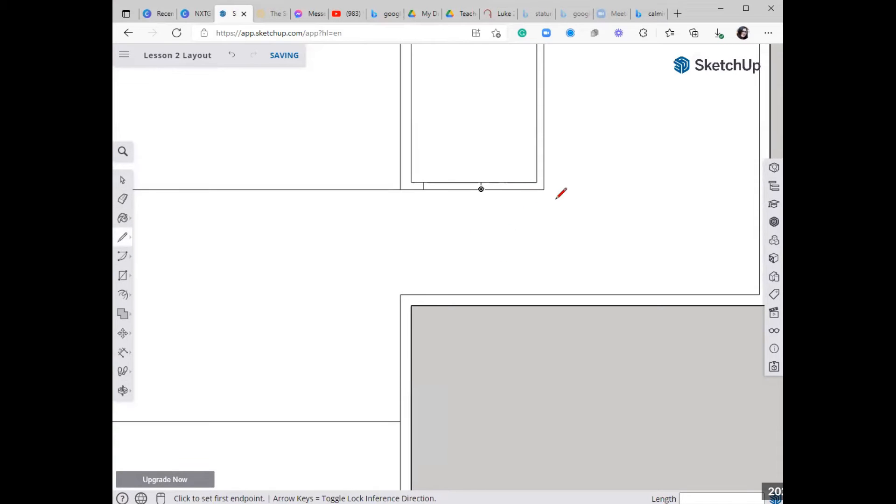
pyautogui.click(498, 189)
pyautogui.press('Escape')
pyautogui.click(497, 189)
pyautogui.click(496, 294)
pyautogui.press('space')
pyautogui.scroll(-1, 529, 232)
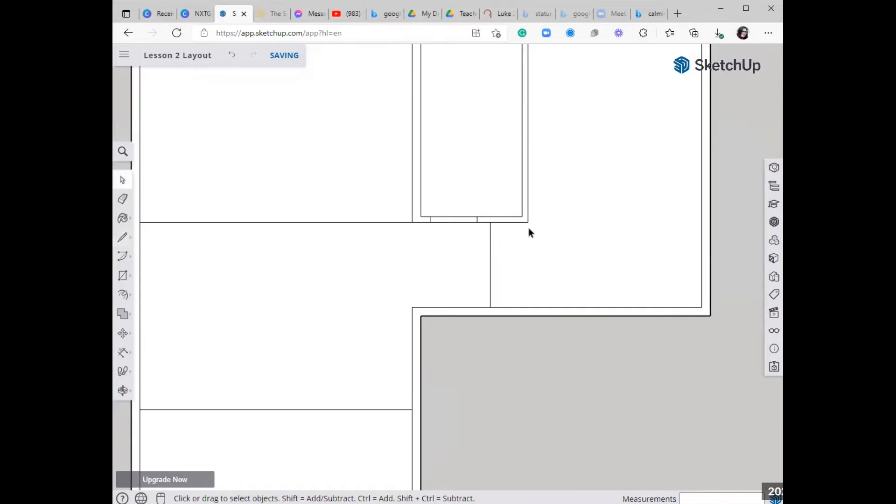
# Try a vertical line from the small room's lower-right outer corner down to the inner wall edge, and undo it
pyautogui.press('l')
pyautogui.click(527, 222)
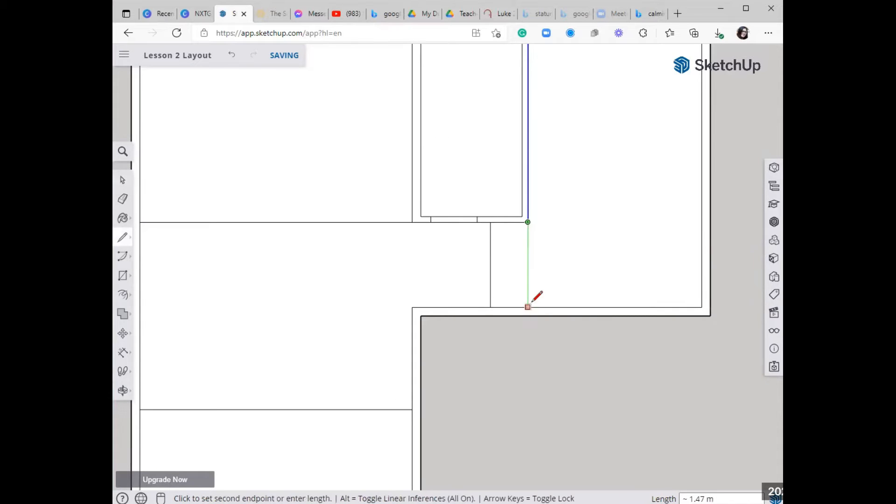
pyautogui.click(527, 307)
pyautogui.hotkey('ctrl', 'z')
pyautogui.scroll(1, 509, 225)
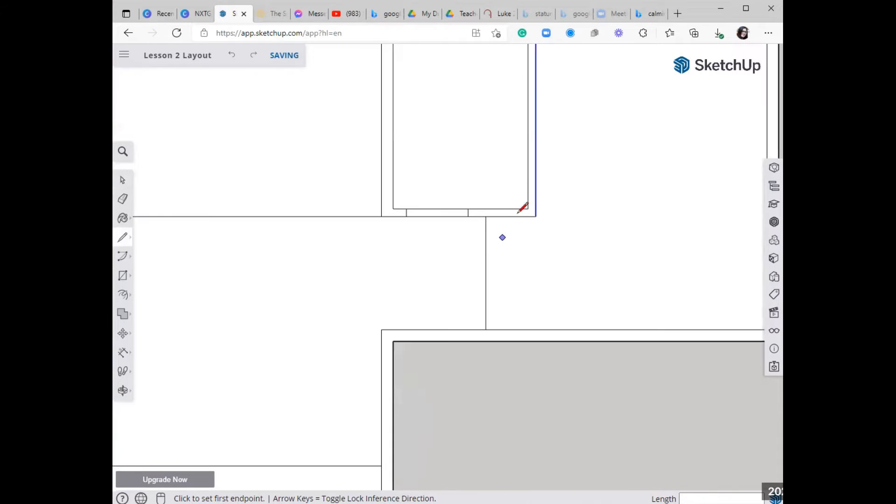
pyautogui.scroll(1, 496, 216)
pyautogui.scroll(-2, 492, 216)
pyautogui.scroll(1, 497, 235)
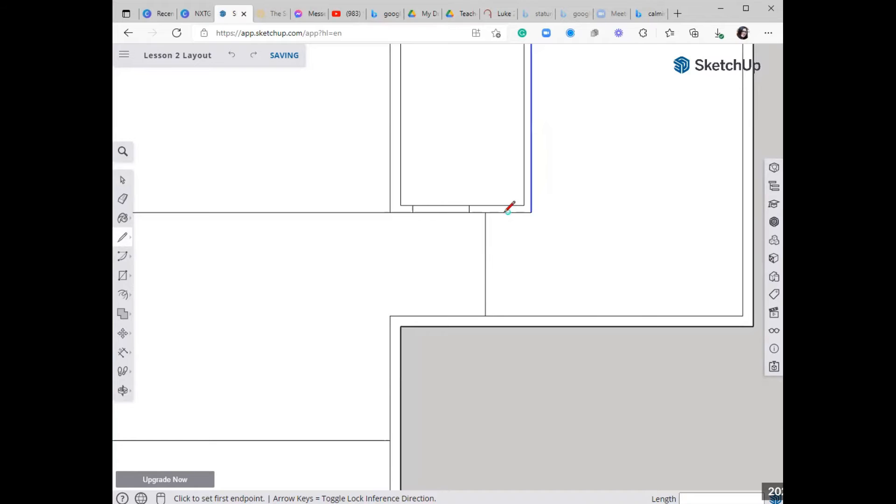
# Draw a vertical line from the small room's lower-right outer corner to the inner wall edge below and erase the parallel line beside it
pyautogui.press('l')
pyautogui.click(536, 209)
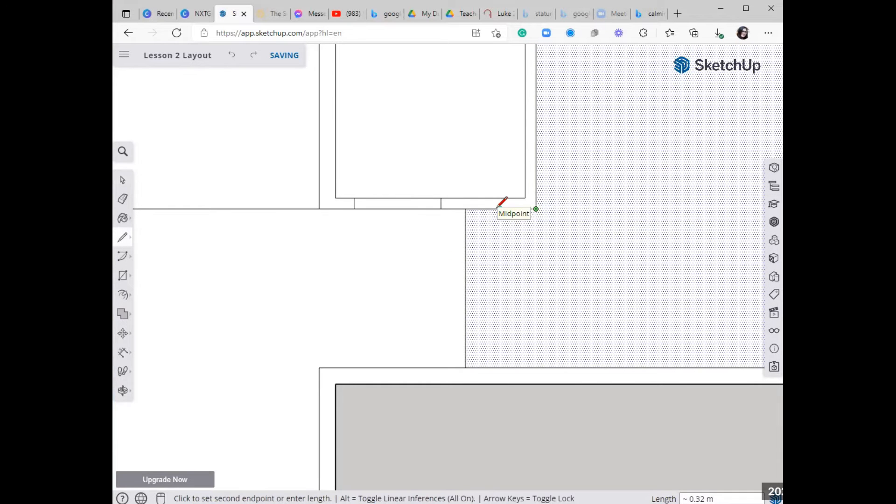
pyautogui.scroll(-3, 498, 206)
pyautogui.scroll(-3, 512, 246)
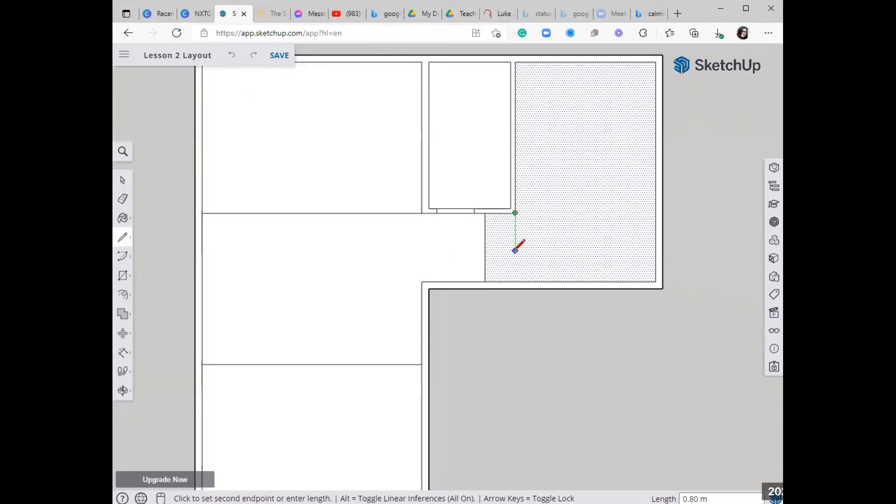
pyautogui.click(515, 281)
pyautogui.press('e')
pyautogui.press('space')
pyautogui.click(543, 254)
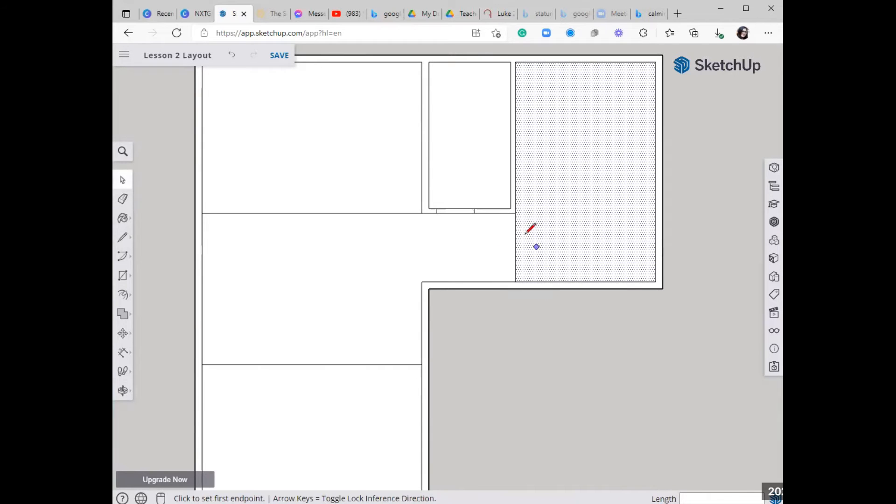
# Draw a vertical line about 1.57 m long from the small room's lower-right inner corner to the wall edge below, and erase leftover edges at the junction
pyautogui.press('l')
pyautogui.scroll(2, 526, 235)
pyautogui.click(503, 195)
pyautogui.click(503, 307)
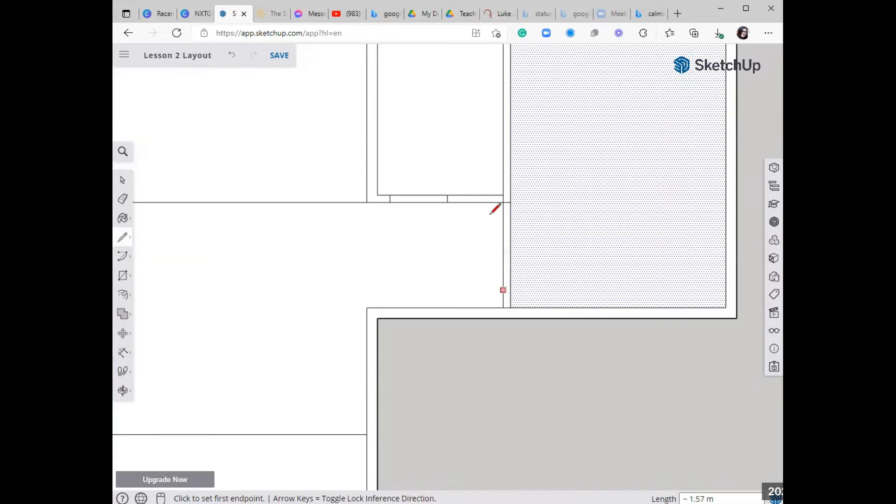
pyautogui.press('e')
pyautogui.scroll(-2, 506, 204)
pyautogui.scroll(3, 505, 228)
pyautogui.scroll(-3, 503, 228)
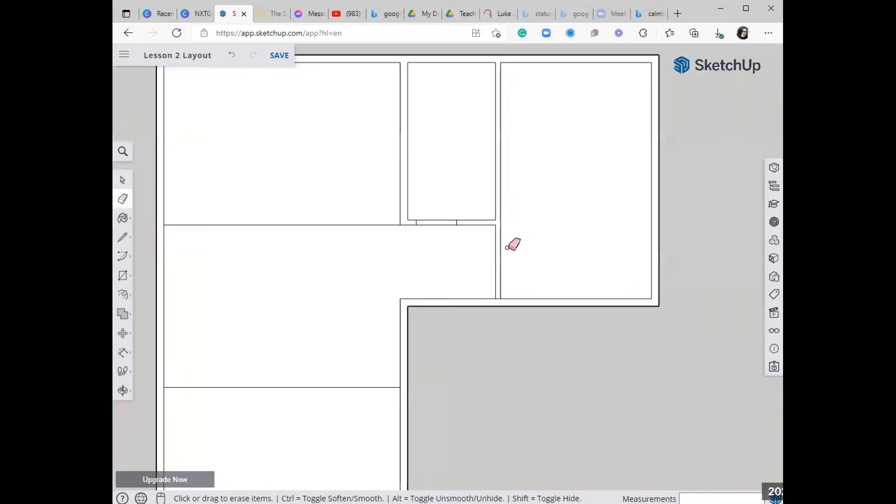
pyautogui.scroll(3, 506, 286)
pyautogui.scroll(-3, 508, 272)
# Select the wall face to check that the interior and exterior walls form one continuous region
pyautogui.press('space')
pyautogui.scroll(2, 471, 297)
pyautogui.click(479, 281)
pyautogui.scroll(-2, 493, 252)
pyautogui.scroll(1, 460, 214)
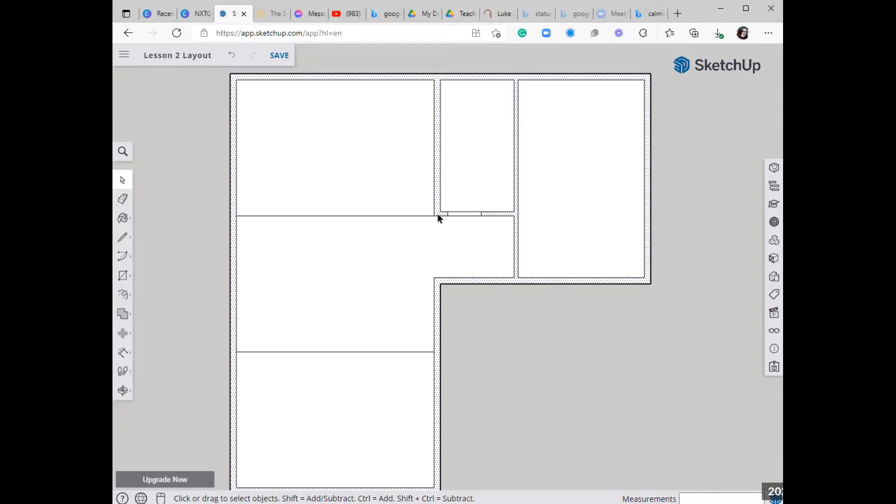
pyautogui.scroll(-1, 485, 182)
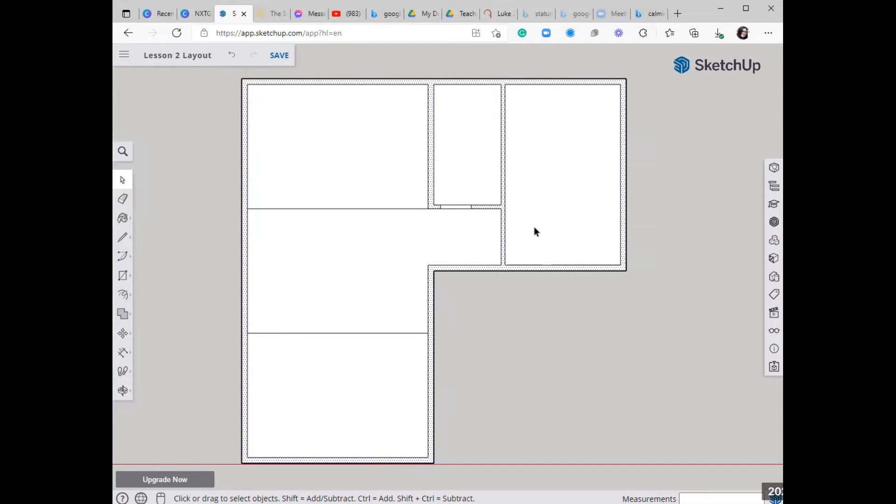
# Compare the new floor plan with the furnished reference layout beside it, especially the walls around the small room
pyautogui.scroll(2, 493, 240)
pyautogui.scroll(-6, 493, 239)
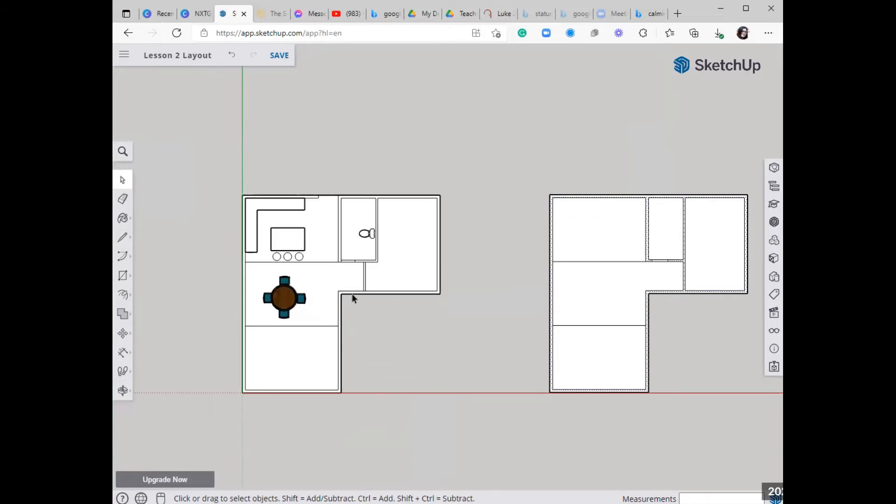
pyautogui.scroll(4, 372, 264)
pyautogui.scroll(-1, 366, 252)
pyautogui.scroll(-4, 303, 254)
pyautogui.scroll(3, 532, 244)
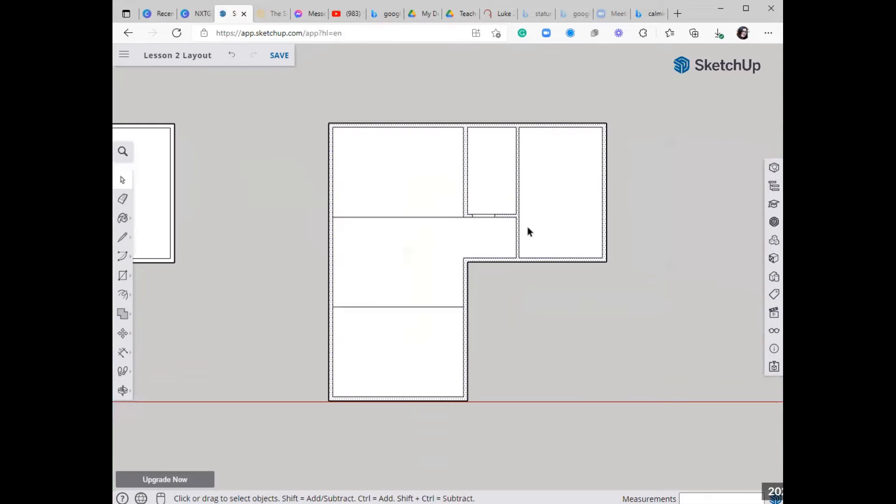
pyautogui.scroll(2, 530, 240)
pyautogui.scroll(-3, 642, 290)
pyautogui.scroll(-2, 192, 282)
pyautogui.scroll(5, 183, 253)
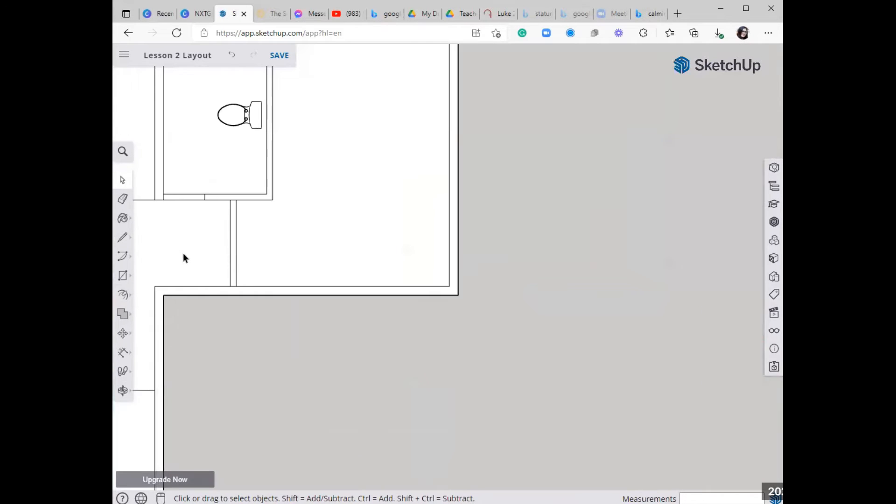
pyautogui.scroll(-4, 465, 293)
pyautogui.scroll(5, 524, 228)
pyautogui.scroll(-2, 493, 150)
pyautogui.scroll(2, 485, 168)
pyautogui.scroll(1, 549, 166)
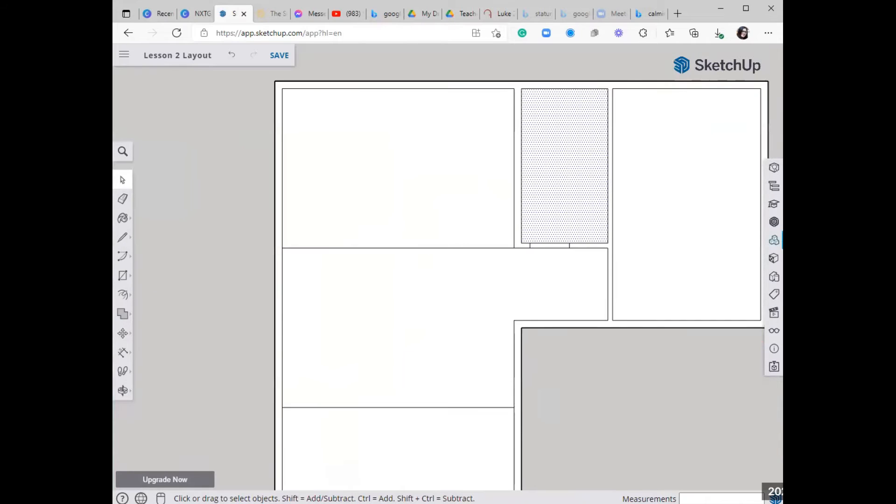
# Check the right room, middle room and upper-left room faces by selecting each one
pyautogui.click(774, 239)
pyautogui.click(774, 240)
pyautogui.click(698, 180)
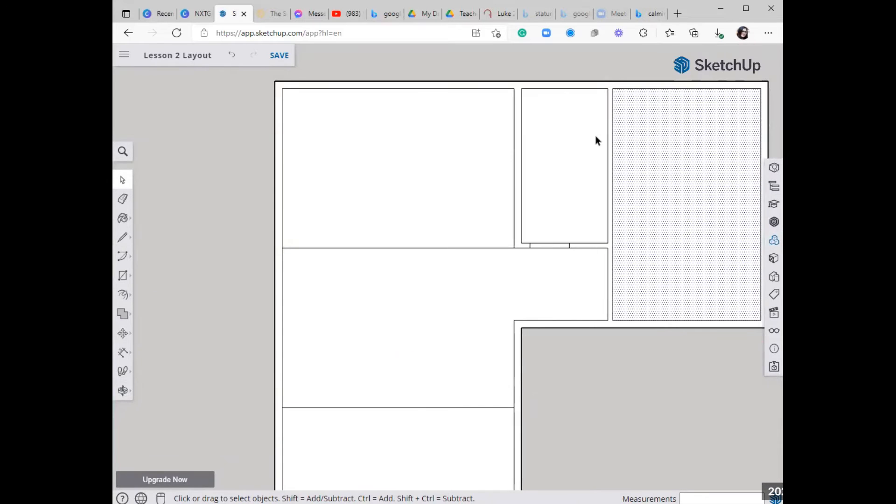
pyautogui.click(575, 289)
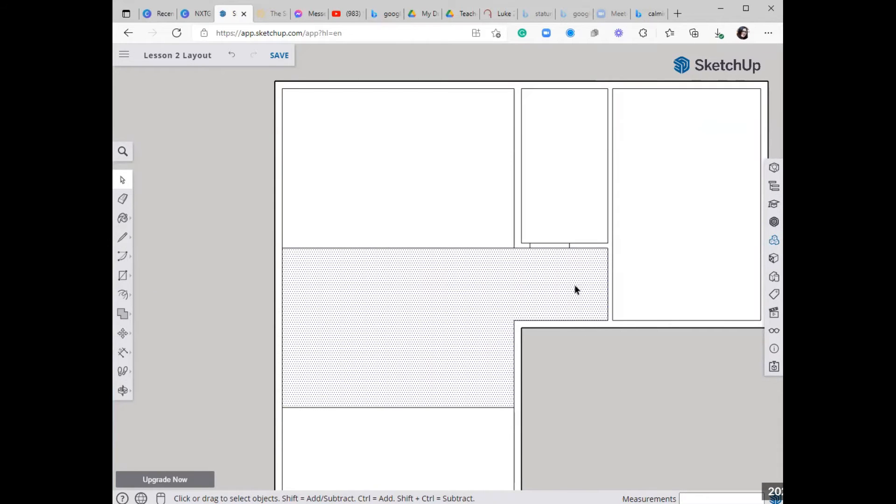
pyautogui.click(464, 229)
# Draw a vertical line about 1.47 m long from the inner wall corner up to the partition, separating the hallway from the middle room
pyautogui.scroll(2, 518, 304)
pyautogui.press('l')
pyautogui.click(514, 322)
pyautogui.click(514, 239)
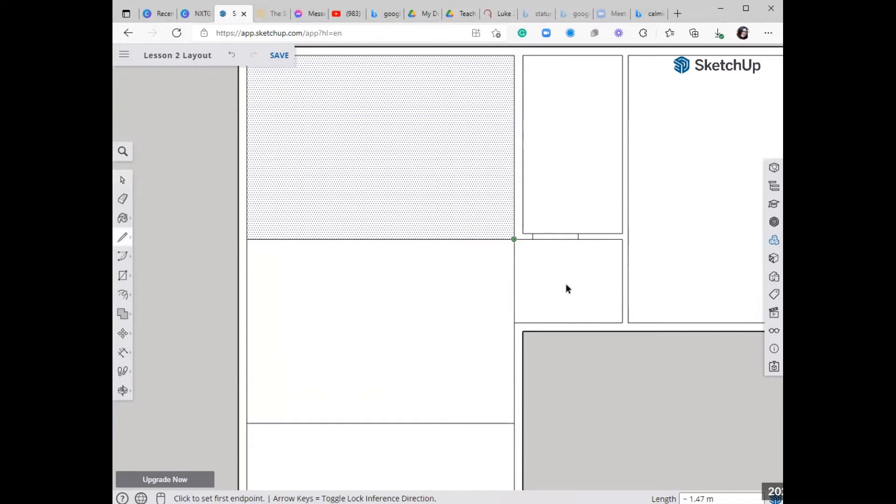
pyautogui.press('space')
# Check that the hallway, middle room and walls are separate faces by selecting each one
pyautogui.click(574, 252)
pyautogui.scroll(2, 574, 271)
pyautogui.scroll(1, 555, 272)
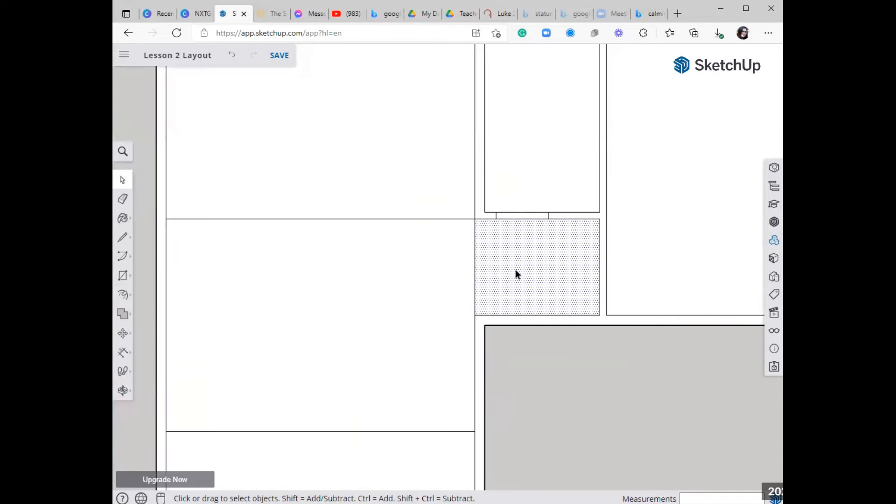
pyautogui.scroll(1, 516, 274)
pyautogui.scroll(-3, 532, 261)
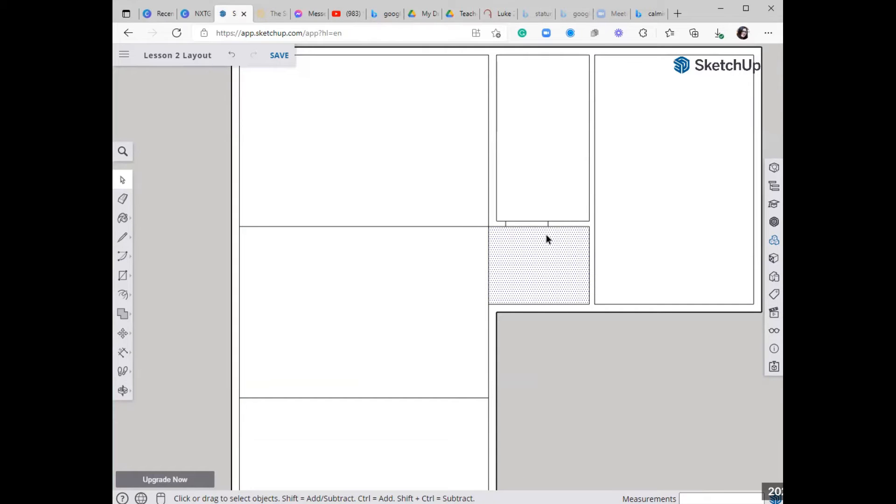
pyautogui.scroll(-3, 494, 271)
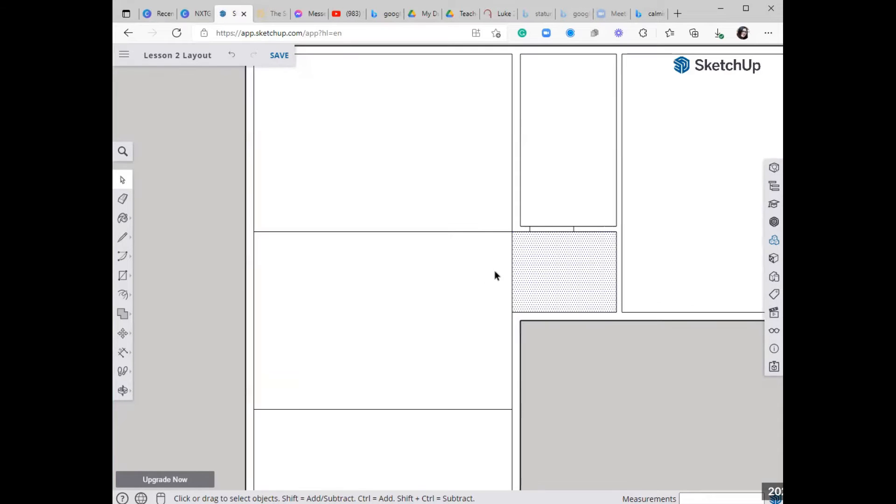
pyautogui.click(494, 270)
pyautogui.scroll(3, 513, 261)
pyautogui.click(536, 247)
pyautogui.click(508, 199)
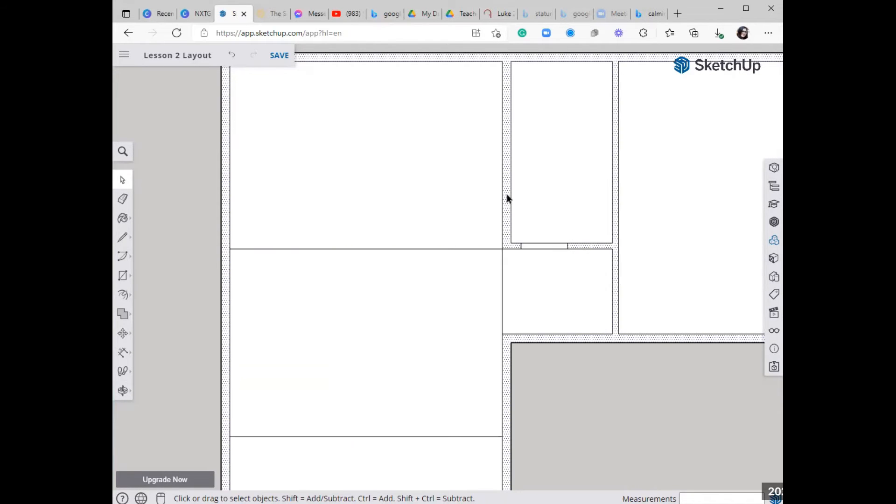
# Draw a 0.15 m vertical line across the upper-left room's top exterior wall near its right end, and select it
pyautogui.scroll(-3, 539, 198)
pyautogui.scroll(2, 350, 170)
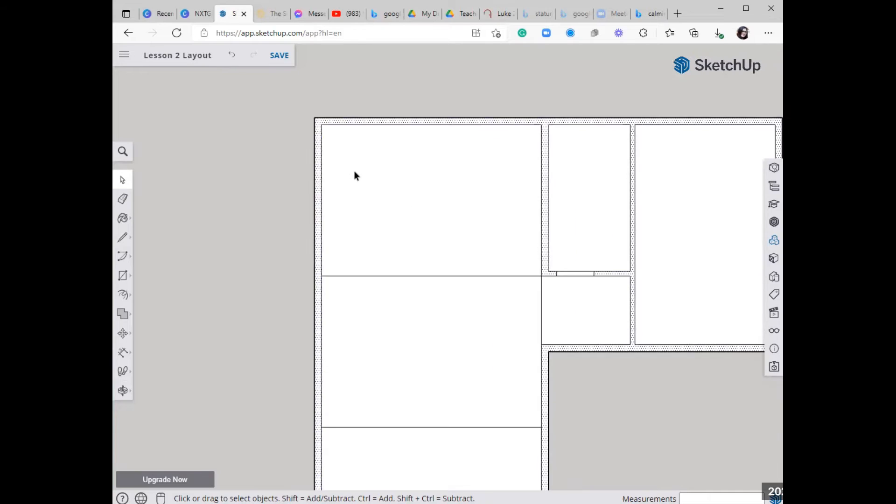
pyautogui.press('l')
pyautogui.scroll(2, 551, 111)
pyautogui.click(499, 134)
pyautogui.click(499, 122)
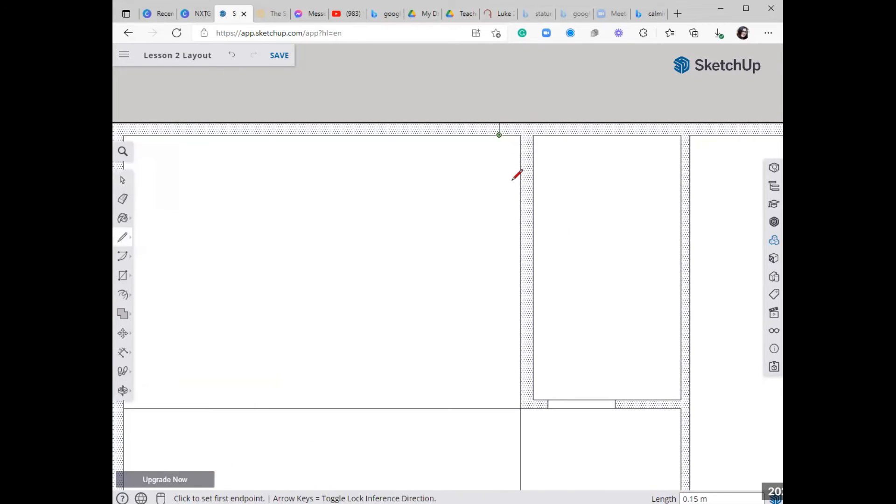
pyautogui.scroll(-2, 520, 173)
pyautogui.scroll(3, 507, 143)
pyautogui.press('space')
pyautogui.click(509, 143)
pyautogui.press('m')
pyautogui.click(508, 148)
pyautogui.press('ctrl')
pyautogui.press('space')
pyautogui.scroll(1, 509, 143)
pyautogui.scroll(-2, 508, 144)
pyautogui.scroll(1, 508, 156)
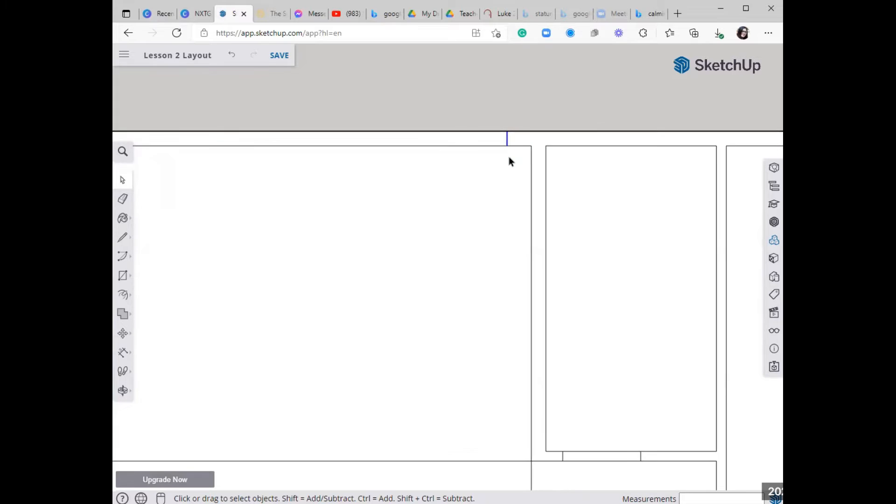
pyautogui.press('l')
pyautogui.scroll(1, 508, 141)
pyautogui.press('space')
# Copy the short line to the left along the top exterior wall to mark the upper-left room's doorway
pyautogui.press('m')
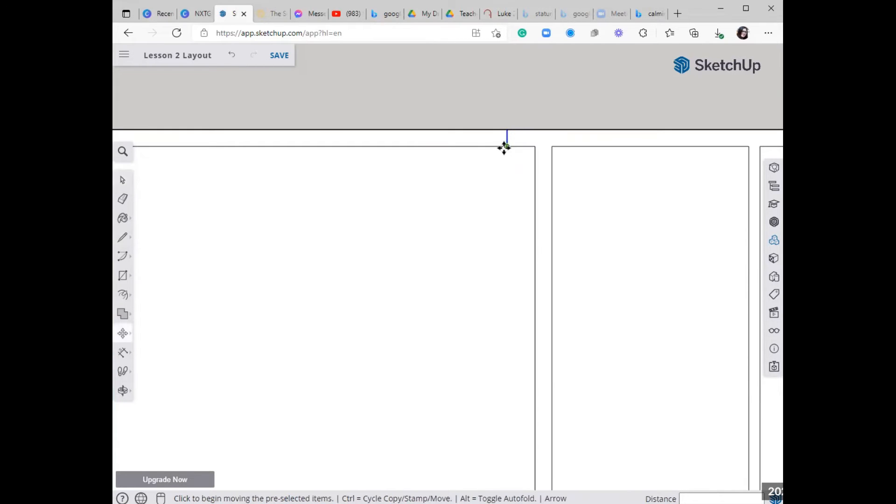
pyautogui.click(504, 149)
pyautogui.press('ctrl')
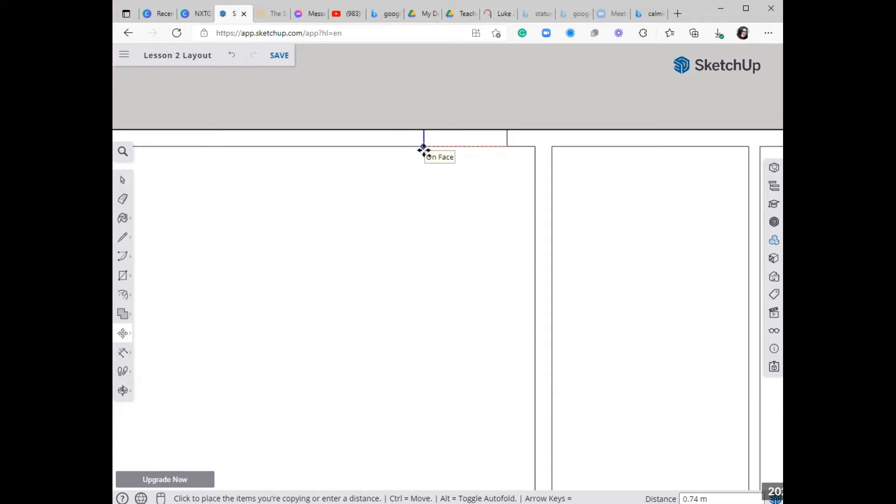
pyautogui.press('Return')
pyautogui.scroll(-4, 501, 200)
pyautogui.press('space')
pyautogui.scroll(1, 510, 190)
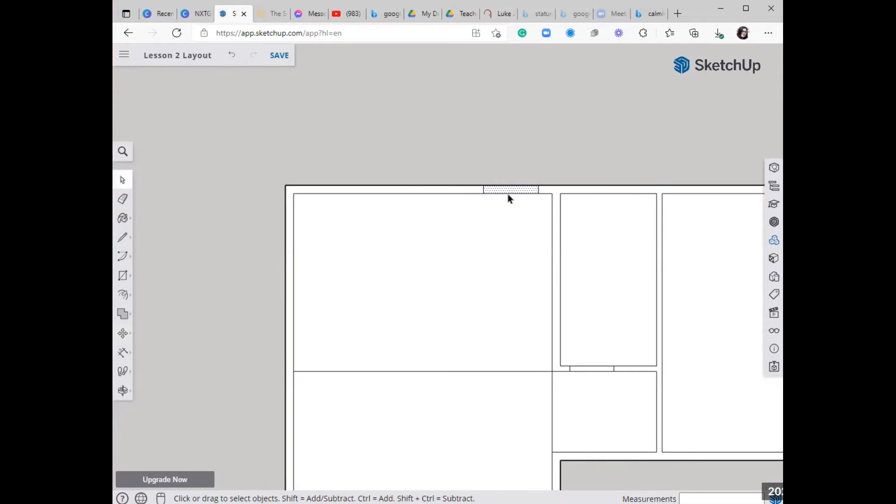
# Draw a short horizontal line across the lower room's right exterior wall, in the lower part of that wall
pyautogui.scroll(-4, 509, 198)
pyautogui.scroll(3, 564, 238)
pyautogui.scroll(-4, 462, 300)
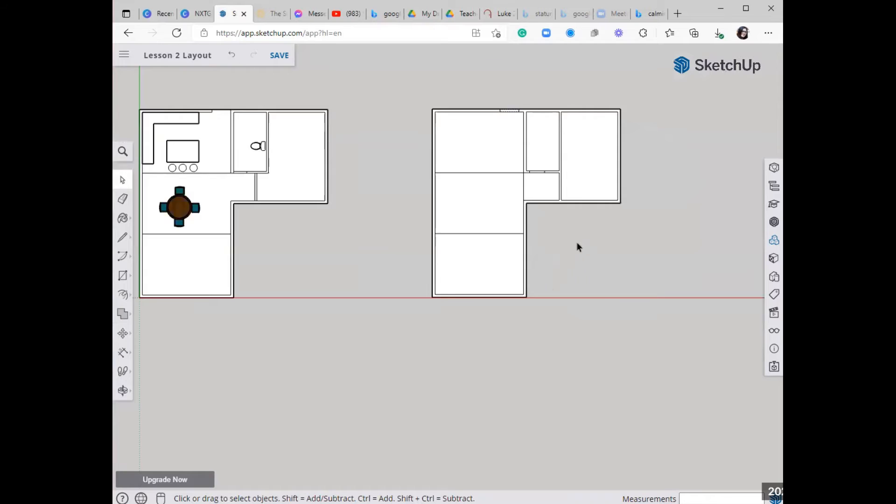
pyautogui.scroll(4, 551, 243)
pyautogui.press('l')
pyautogui.scroll(2, 513, 322)
pyautogui.click(495, 313)
pyautogui.click(503, 313)
pyautogui.scroll(1, 499, 292)
# Copy the short line 1.00 m up the lower room's right exterior wall to mark the doorway
pyautogui.press('space')
pyautogui.click(499, 321)
pyautogui.press('m')
pyautogui.click(494, 320)
pyautogui.press('ctrl')
pyautogui.press('ctrl')
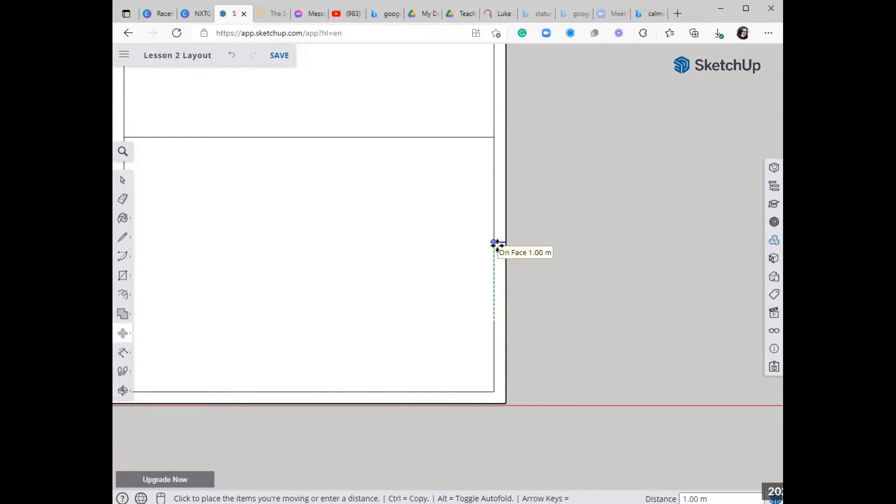
pyautogui.press('ctrl')
pyautogui.click(496, 242)
pyautogui.press('space')
# Erase the room-side wall edges between the doorway lines of the lower room, small room and upper-left room
pyautogui.scroll(-5, 525, 316)
pyautogui.scroll(5, 513, 303)
pyautogui.press('e')
pyautogui.click(508, 293)
pyautogui.scroll(-4, 529, 345)
pyautogui.scroll(3, 539, 191)
pyautogui.click(539, 193)
pyautogui.scroll(-2, 553, 238)
pyautogui.scroll(3, 506, 90)
pyautogui.scroll(-4, 478, 155)
pyautogui.press('space')
pyautogui.scroll(3, 541, 187)
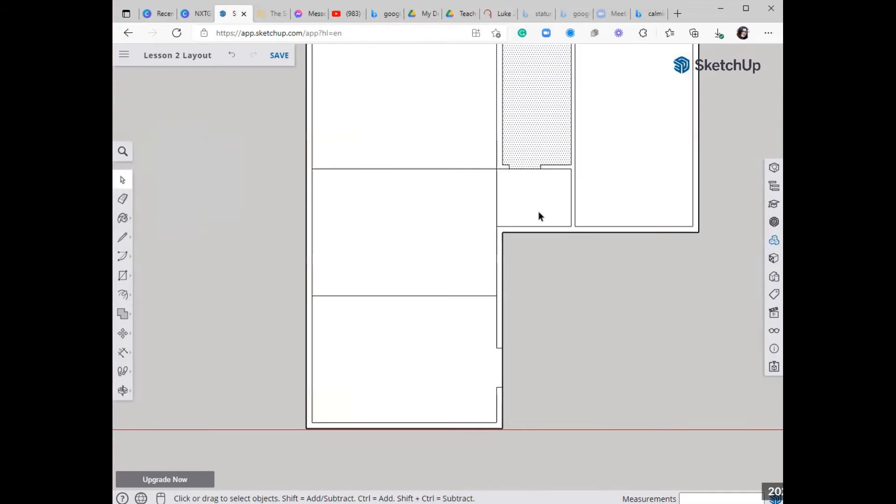
pyautogui.scroll(-2, 426, 198)
pyautogui.scroll(3, 390, 134)
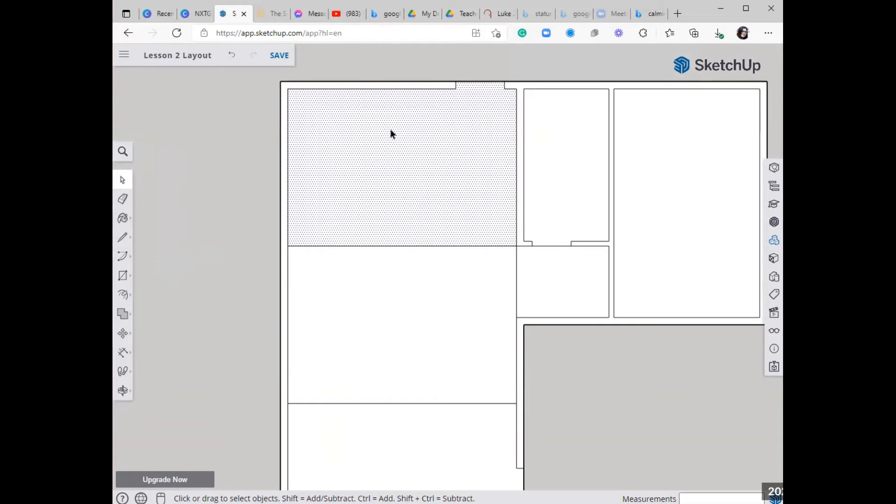
pyautogui.press('l')
pyautogui.scroll(1, 469, 105)
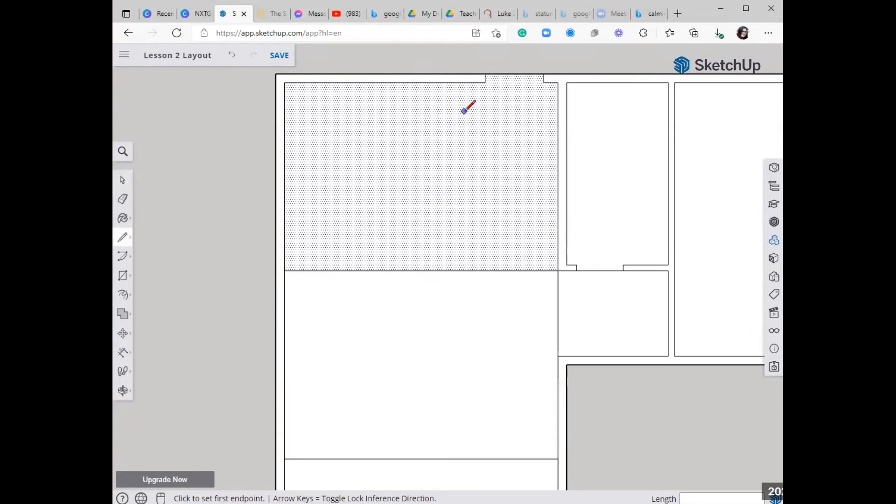
pyautogui.scroll(-1, 466, 106)
pyautogui.scroll(1, 483, 93)
pyautogui.click(477, 90)
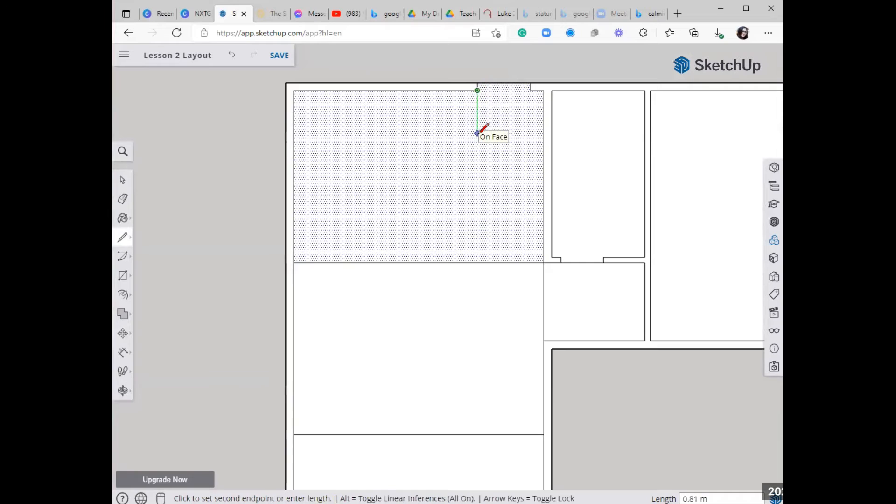
pyautogui.press('space')
# Offset the upper-left room's top and left inner wall edges inward to outline an L-shaped counter
pyautogui.click(457, 91)
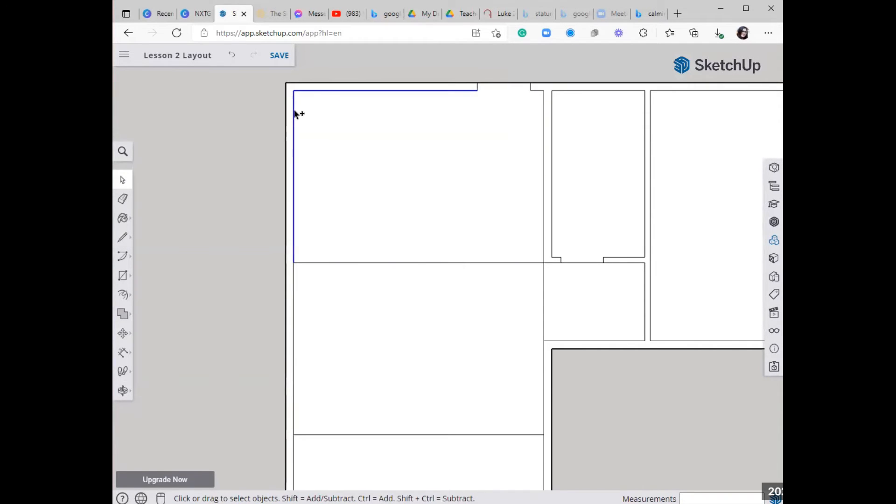
pyautogui.press('f')
pyautogui.click(319, 90)
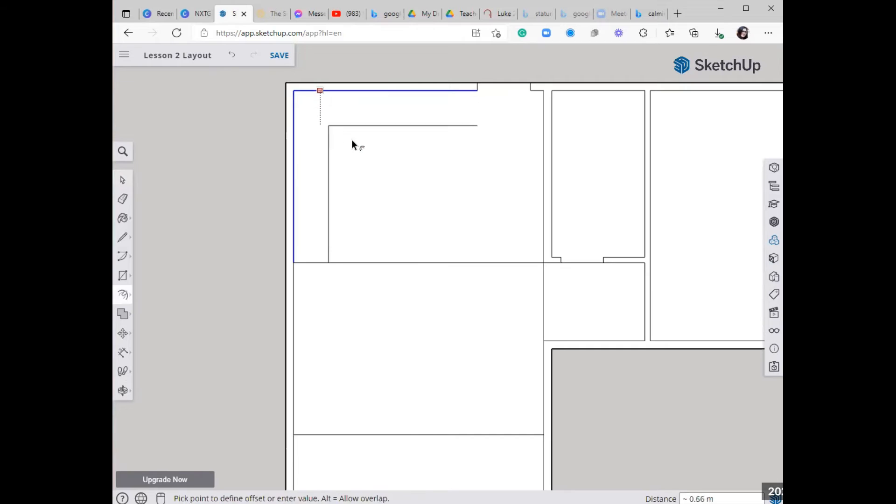
pyautogui.press('Escape')
# Draw a vertical line closing the counter's right end short of the doorway, and erase the offset edge left over beyond it
pyautogui.press('l')
pyautogui.scroll(1, 487, 105)
pyautogui.click(475, 87)
pyautogui.press('Return')
pyautogui.click(432, 88)
pyautogui.click(432, 124)
pyautogui.press('e')
pyautogui.click(443, 125)
pyautogui.press('space')
pyautogui.scroll(-1, 459, 103)
pyautogui.click(457, 113)
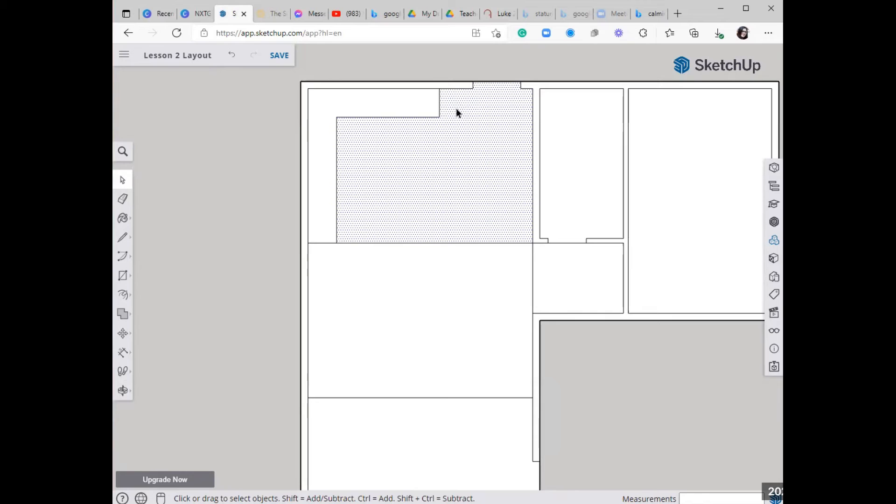
# Copy the counter's horizontal front edge downward into the upper-left room
pyautogui.scroll(2, 332, 200)
pyautogui.scroll(-2, 341, 226)
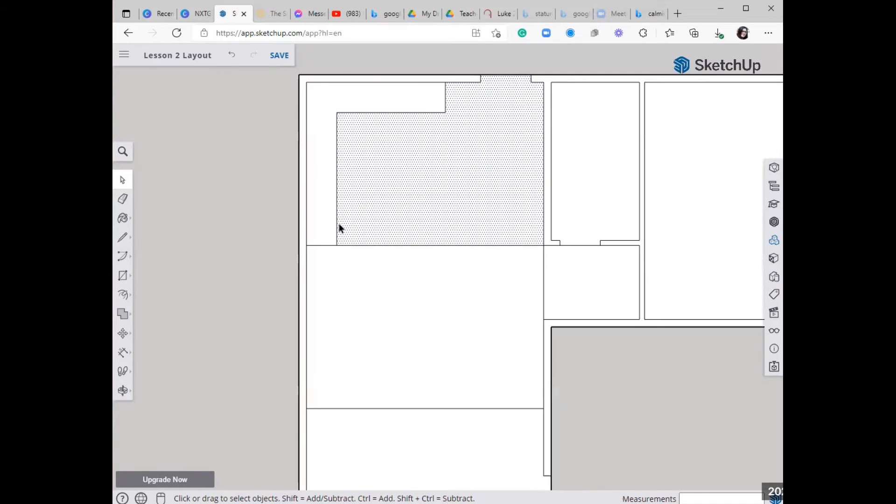
pyautogui.scroll(1, 387, 152)
pyautogui.click(408, 94)
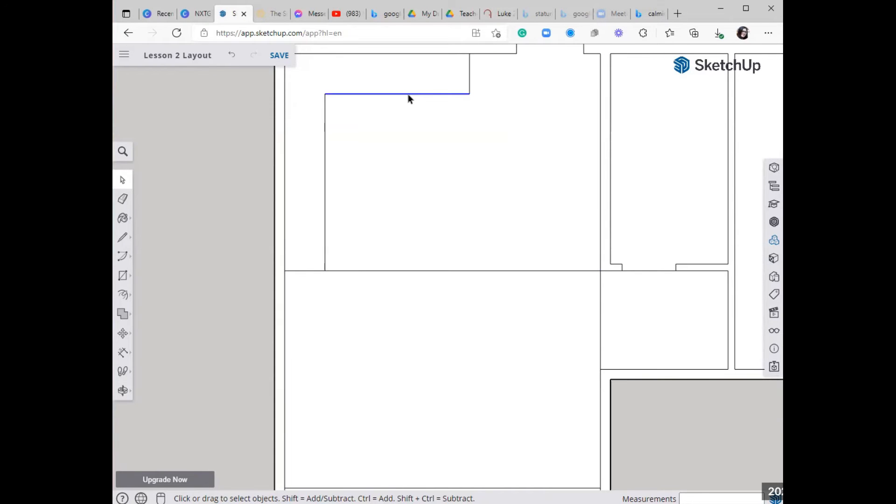
pyautogui.press('m')
pyautogui.click(415, 129)
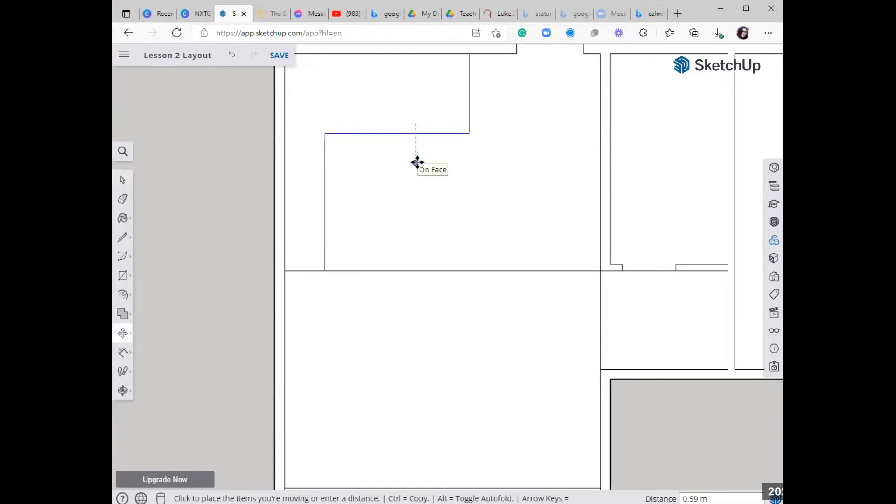
pyautogui.hotkey('ctrl', 'z')
pyautogui.click(423, 102)
pyautogui.press('ctrl')
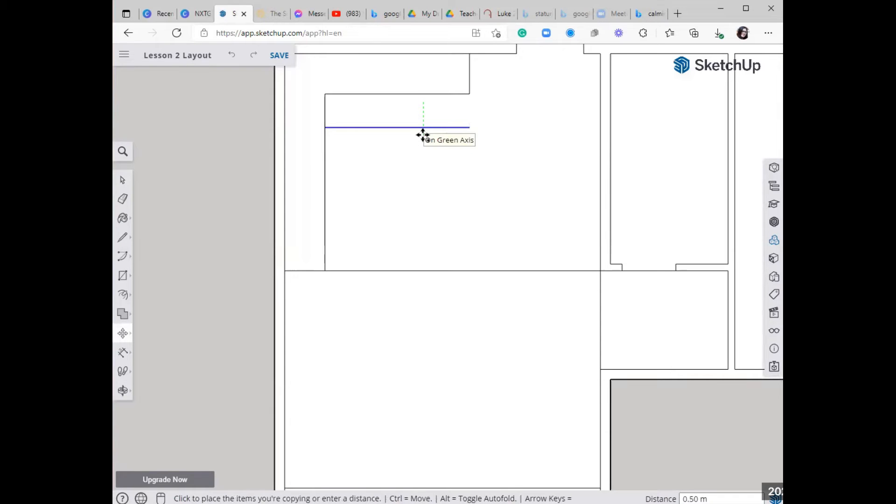
pyautogui.click(383, 163)
pyautogui.press('space')
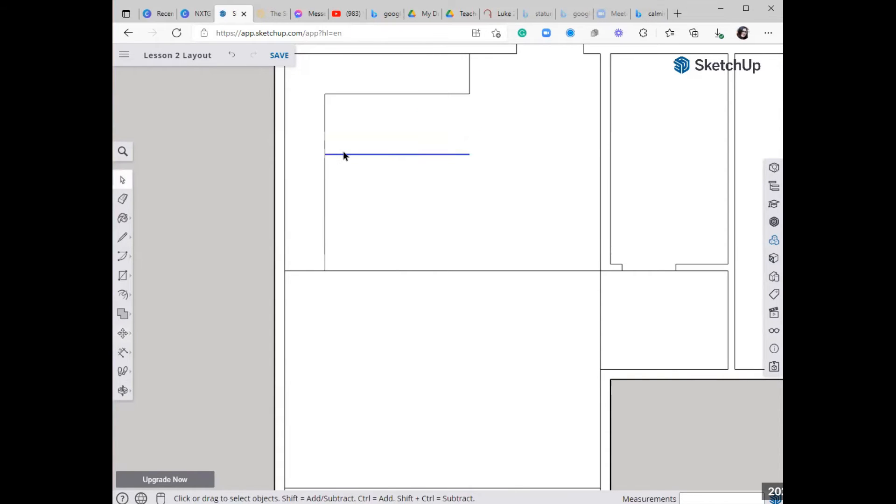
# Move the copied horizontal line slightly upward, closer to the counter's front edge
pyautogui.press('l')
pyautogui.press('space')
pyautogui.press('m')
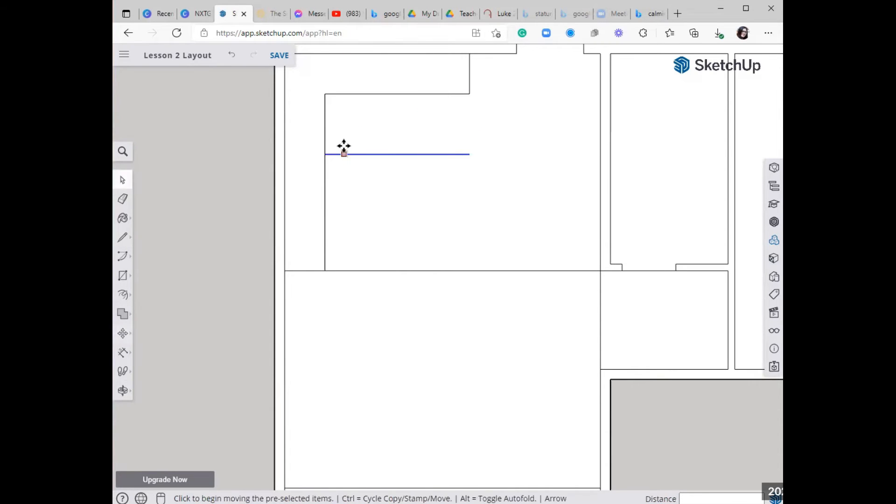
pyautogui.click(344, 148)
pyautogui.press('Return')
# Copy the counter's vertical front edge sideways into the room and erase the horizontal line's stub between counter and copy
pyautogui.press('space')
pyautogui.click(326, 176)
pyautogui.click(325, 172)
pyautogui.press('m')
pyautogui.click(356, 174)
pyautogui.press('ctrl')
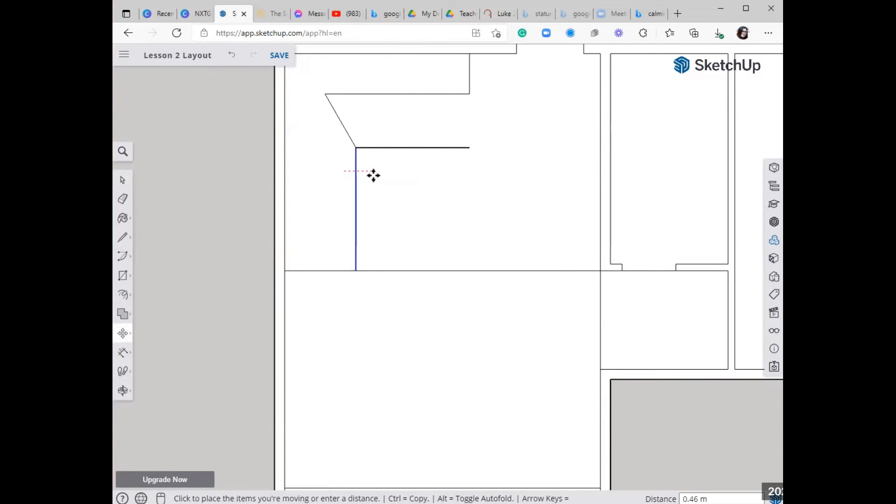
pyautogui.press('Return')
pyautogui.press('e')
pyautogui.click(362, 147)
pyautogui.scroll(-2, 366, 157)
pyautogui.scroll(1, 381, 170)
pyautogui.press('space')
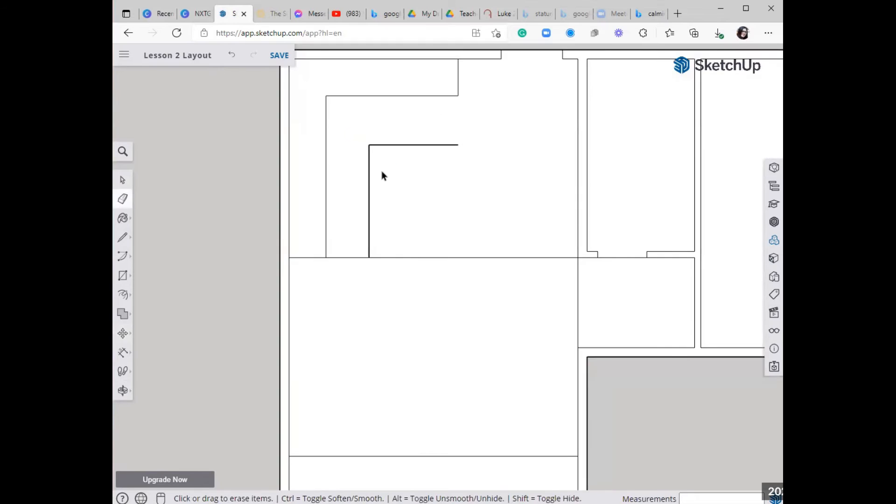
# Try to copy the island's horizontal line downward into the room
pyautogui.doubleClick(381, 168)
pyautogui.scroll(2, 375, 138)
pyautogui.click(365, 116)
pyautogui.press('l')
pyautogui.press('space')
pyautogui.click(402, 149)
pyautogui.press('m')
pyautogui.click(402, 150)
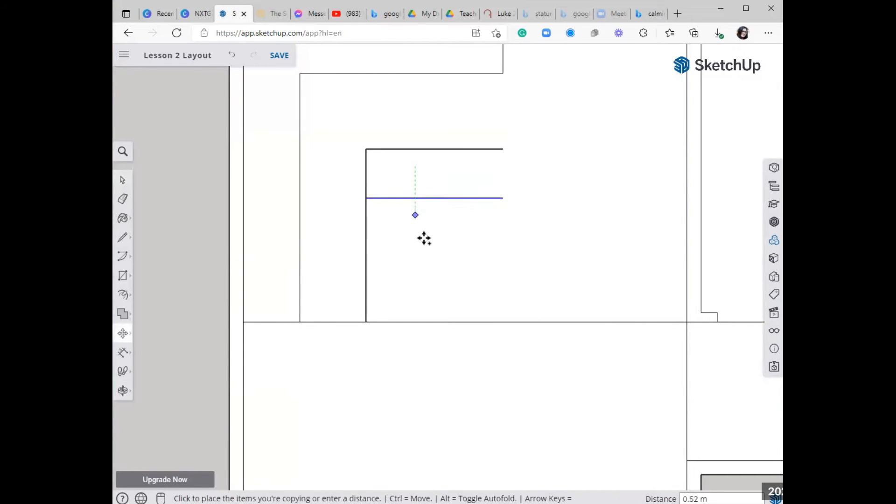
pyautogui.press('ctrl')
pyautogui.press('Return')
pyautogui.scroll(-1, 421, 242)
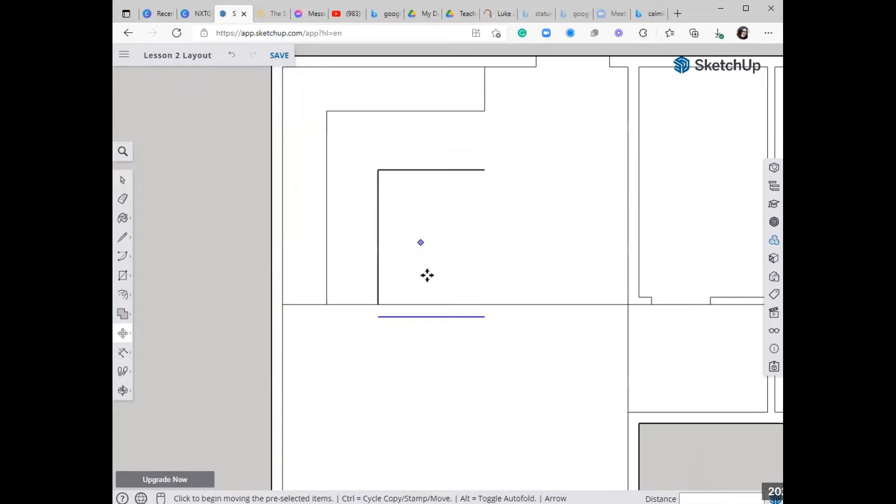
pyautogui.hotkey('ctrl', 'z')
# Copy the island's horizontal line 1 m downward as its lower edge
pyautogui.press('space')
pyautogui.press('m')
pyautogui.click(400, 174)
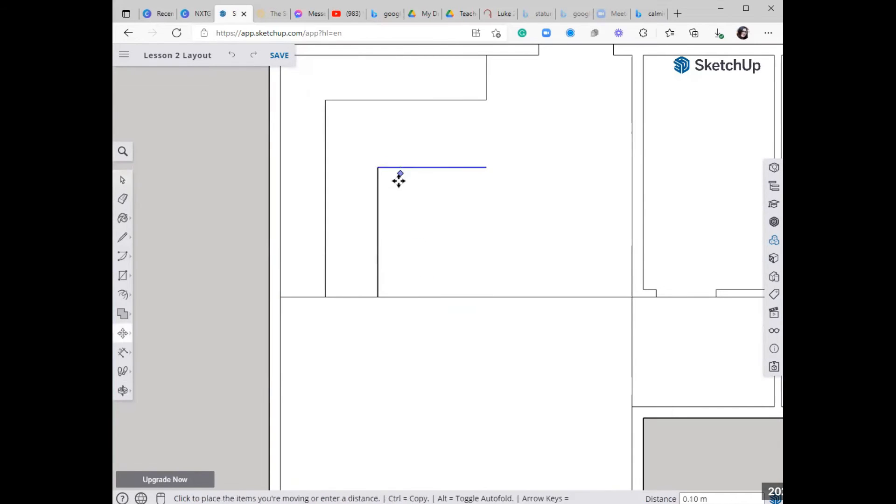
pyautogui.press('ctrl')
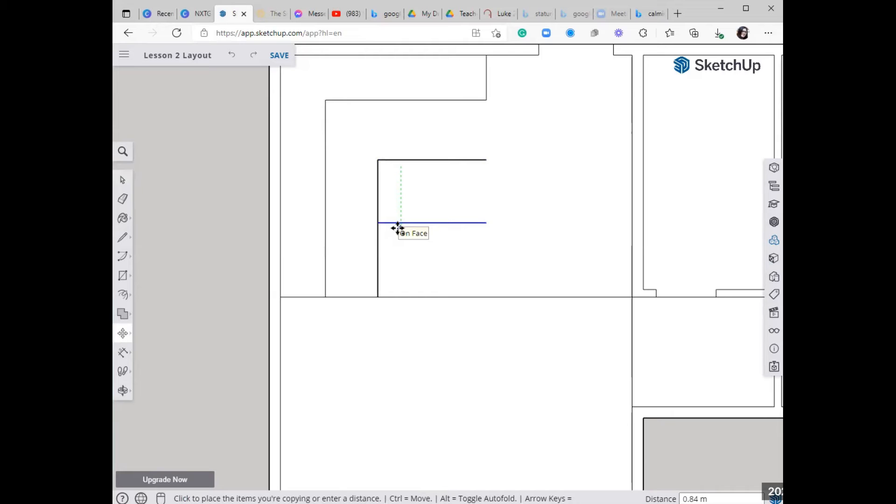
pyautogui.press('Return')
# Draw a vertical line closing the island rectangle's open right side, and erase the vertical edge left over below it
pyautogui.press('l')
pyautogui.click(485, 235)
pyautogui.click(485, 160)
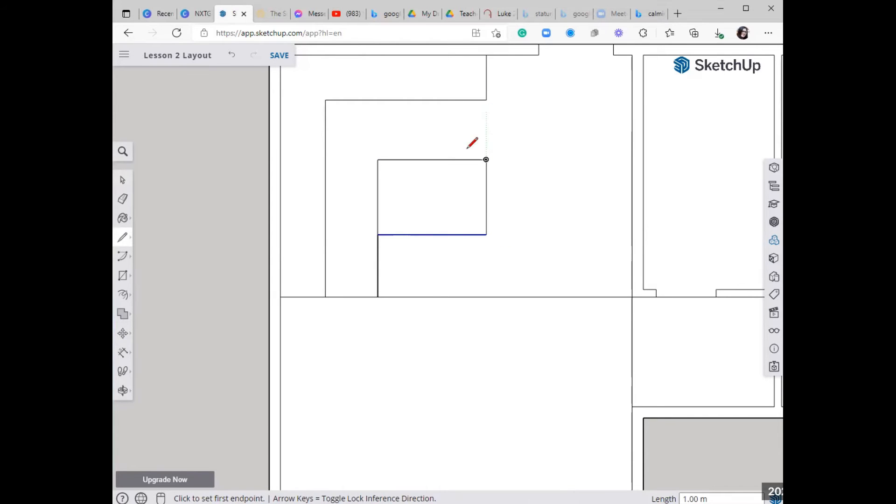
pyautogui.press('e')
pyautogui.click(377, 265)
pyautogui.scroll(-2, 411, 257)
pyautogui.scroll(1, 404, 260)
pyautogui.press('space')
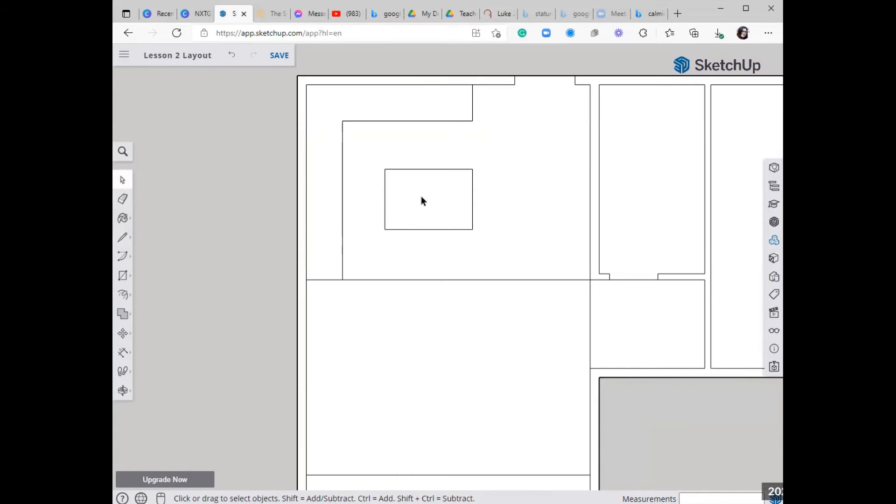
# Draw a circle for a stool just below the island rectangle's lower-left corner
pyautogui.doubleClick(390, 261)
pyautogui.scroll(3, 390, 260)
pyautogui.scroll(-3, 399, 250)
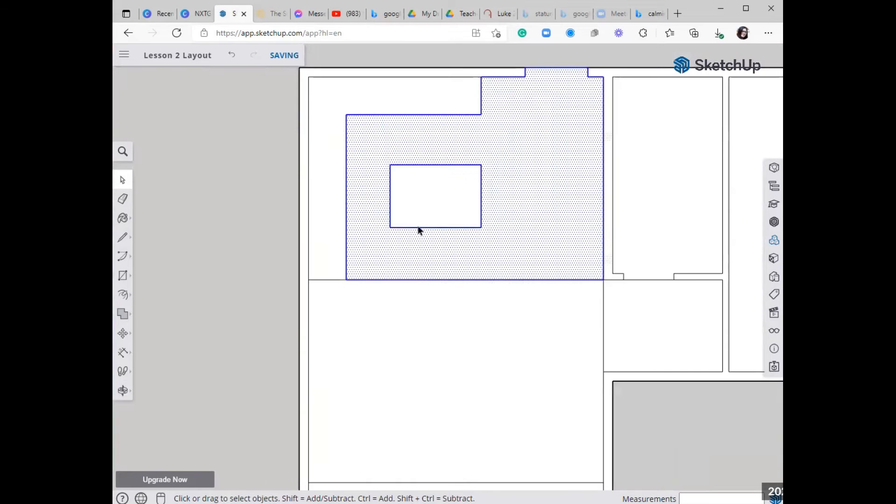
pyautogui.click(418, 223)
pyautogui.scroll(5, 418, 252)
pyautogui.press('c')
pyautogui.click(387, 240)
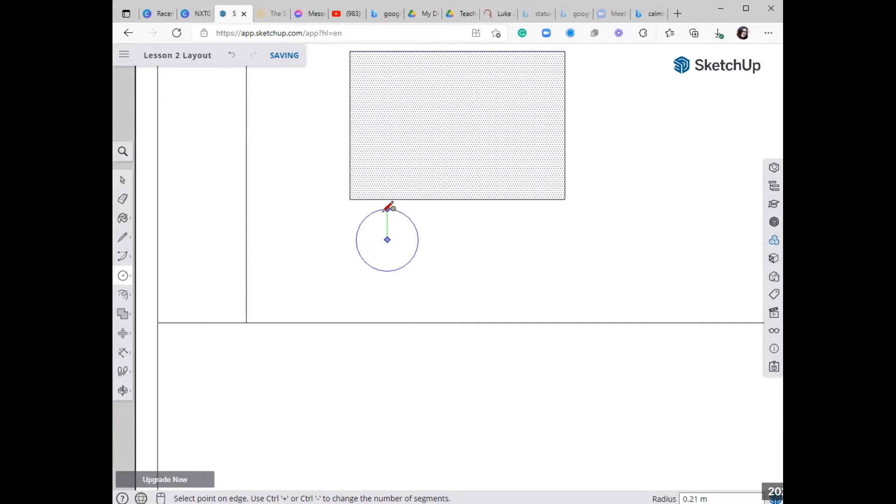
pyautogui.scroll(1, 417, 266)
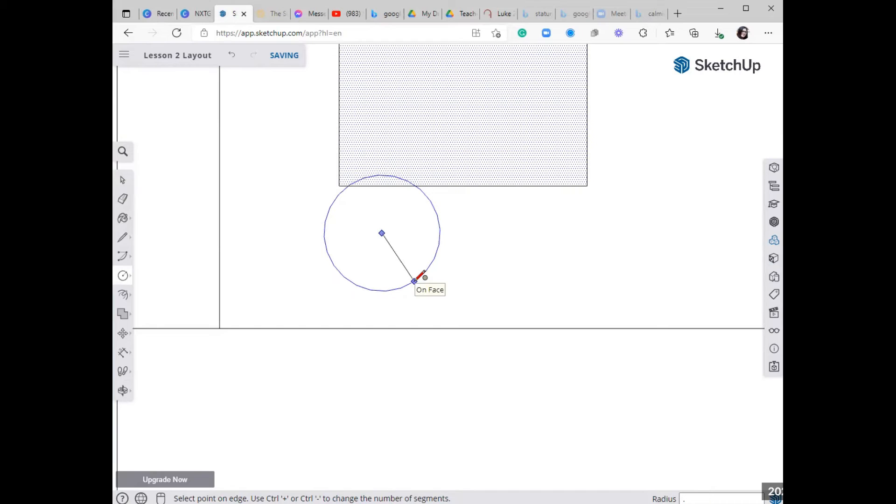
pyautogui.press('Return')
pyautogui.scroll(1, 356, 224)
pyautogui.press('l')
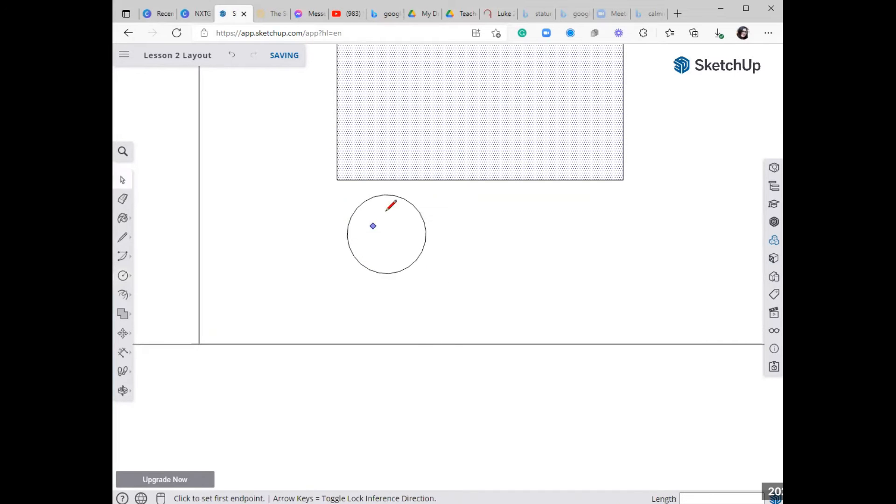
pyautogui.click(387, 193)
pyautogui.press('space')
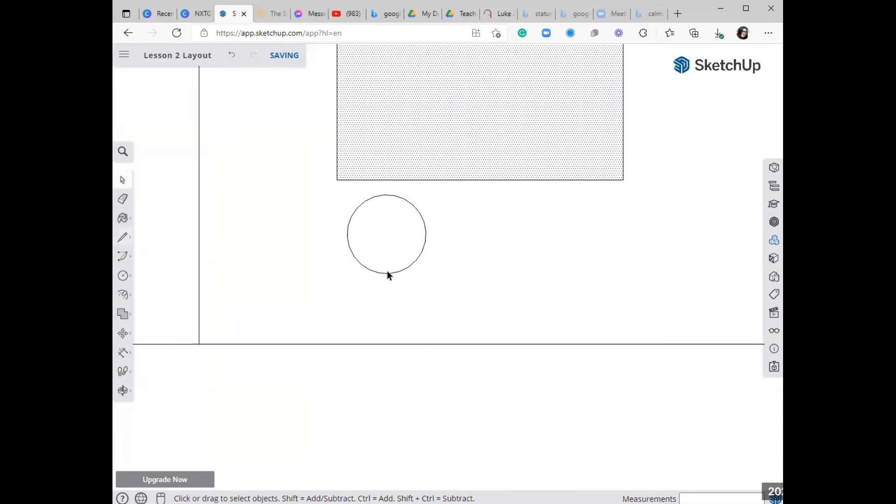
pyautogui.scroll(-1, 388, 274)
pyautogui.click(386, 243)
pyautogui.scroll(2, 386, 243)
pyautogui.press('l')
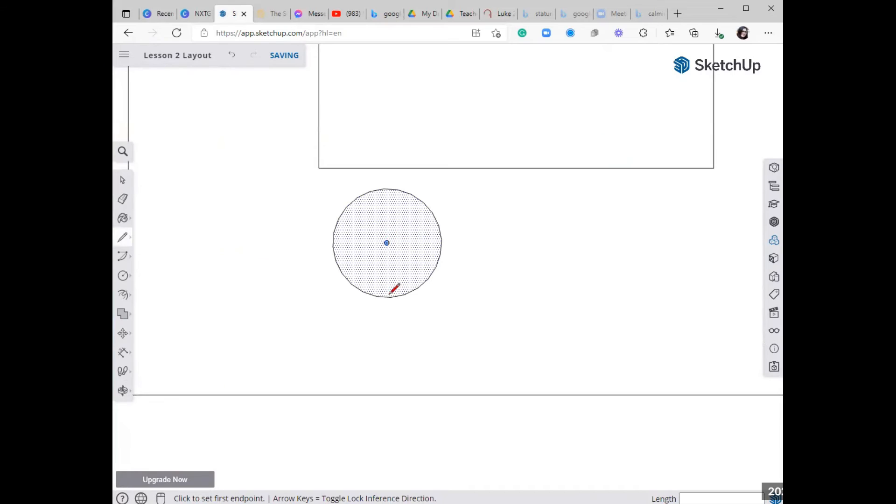
pyautogui.press('space')
# Copy the stool circle twice to the right at about 0.5 m spacing, forming a row of three below the island
pyautogui.scroll(-1, 393, 302)
pyautogui.doubleClick(392, 264)
pyautogui.press('m')
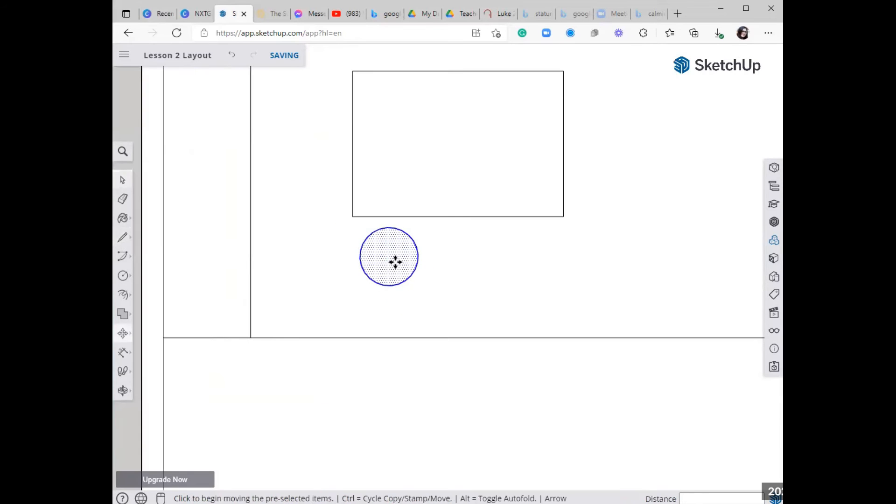
pyautogui.click(394, 260)
pyautogui.press('ctrl')
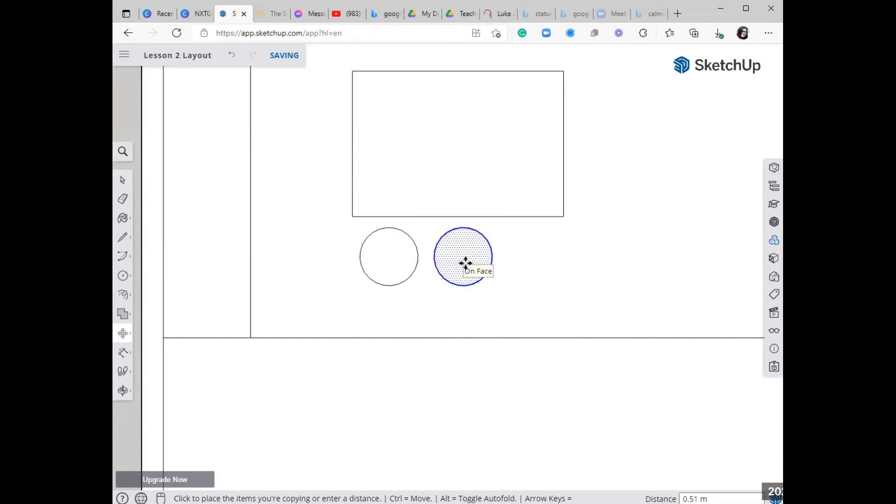
pyautogui.doubleClick(466, 263)
pyautogui.press('ctrl')
pyautogui.click(542, 263)
pyautogui.press('space')
pyautogui.scroll(-2, 480, 250)
pyautogui.scroll(2, 484, 221)
pyautogui.scroll(-3, 433, 208)
pyautogui.scroll(1, 388, 229)
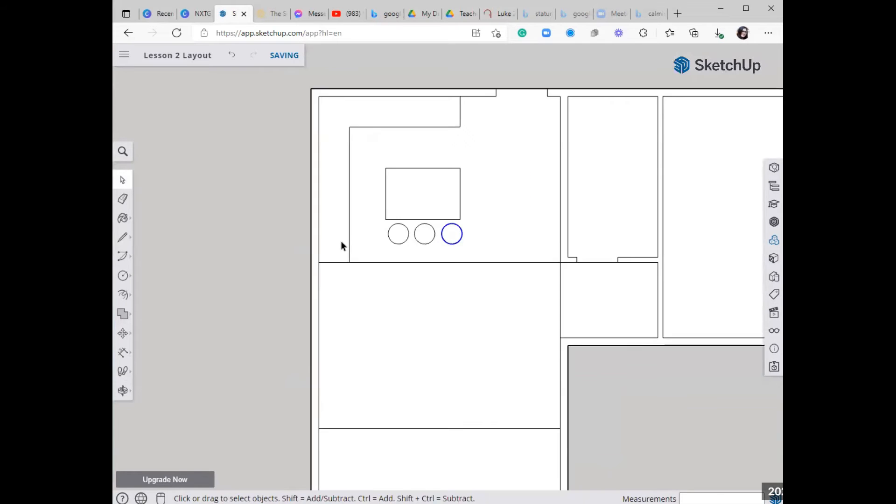
# Copy the row's end stool circle to the island's right side, placing two stools one above the other
pyautogui.scroll(-2, 340, 240)
pyautogui.scroll(3, 398, 223)
pyautogui.doubleClick(391, 226)
pyautogui.press('m')
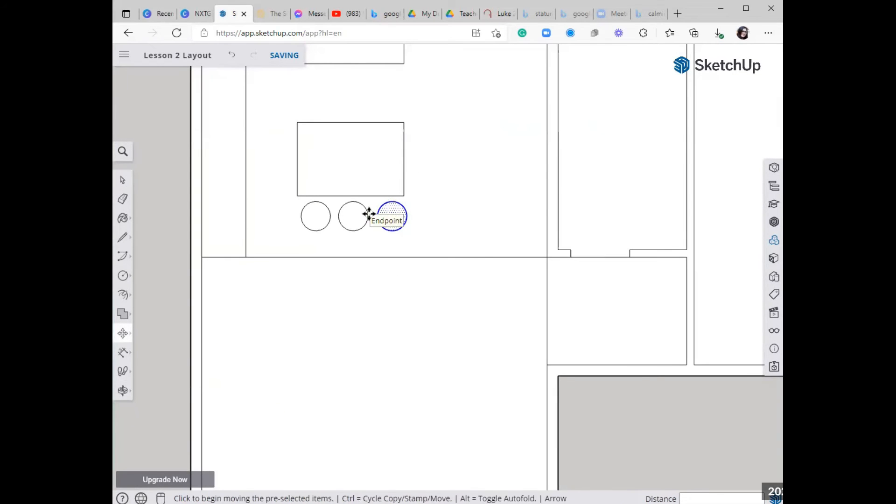
pyautogui.click(369, 214)
pyautogui.press('ctrl')
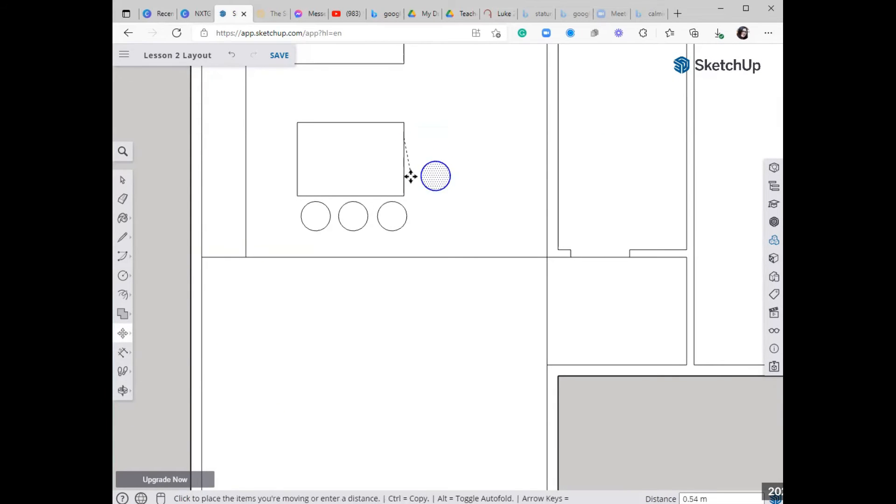
pyautogui.click(405, 174)
pyautogui.scroll(-4, 466, 177)
pyautogui.press('space')
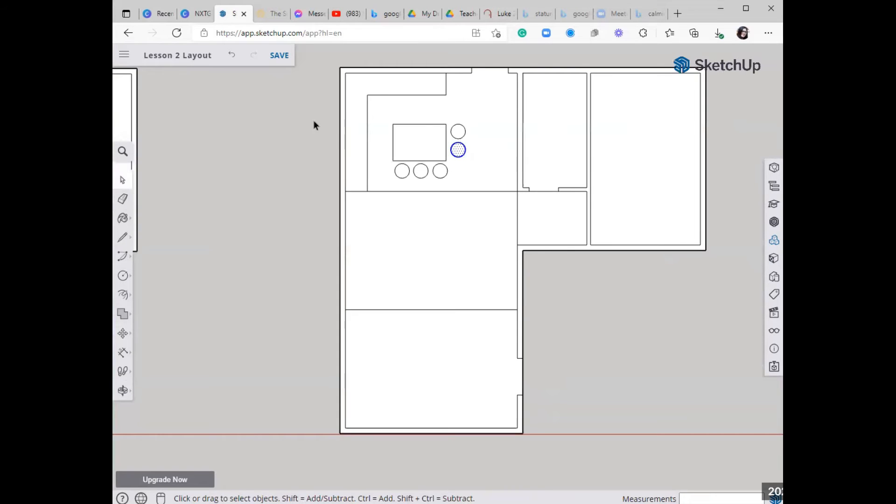
# Select the counter, island, floor and room areas in turn to check that each forms its own face
pyautogui.scroll(4, 372, 184)
pyautogui.click(408, 159)
pyautogui.scroll(-1, 402, 177)
pyautogui.click(378, 76)
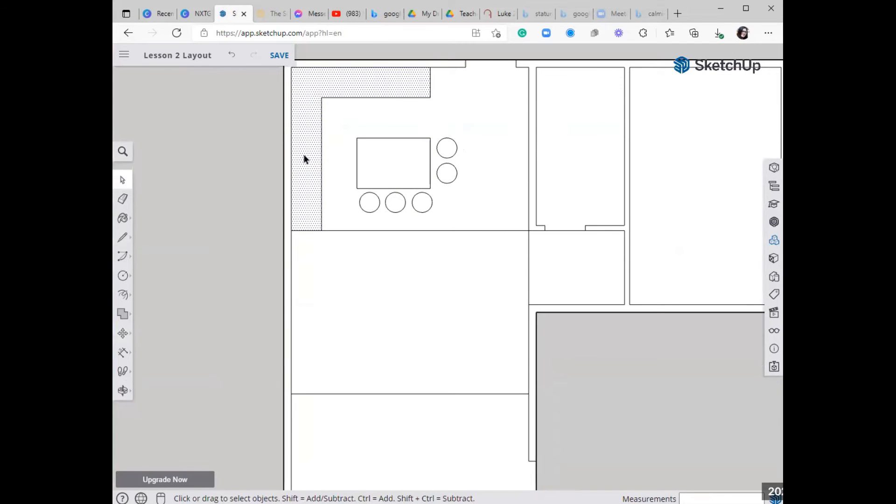
pyautogui.scroll(3, 356, 79)
pyautogui.scroll(-1, 353, 117)
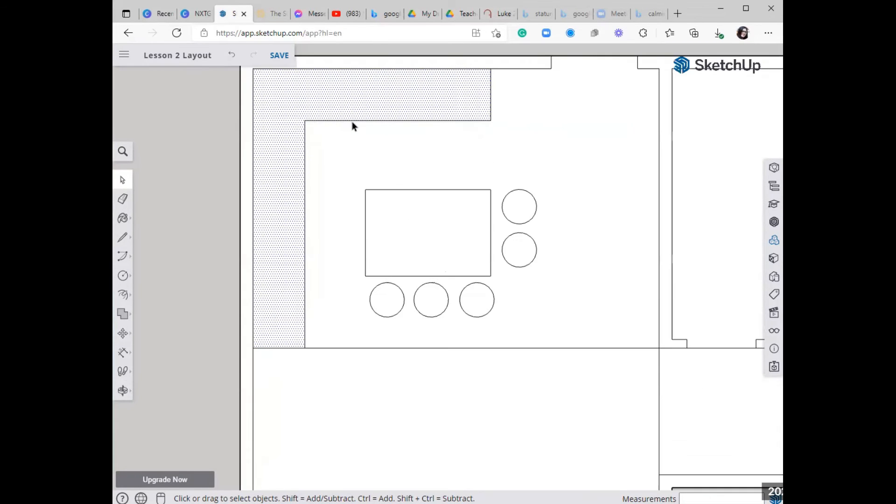
pyautogui.scroll(-2, 352, 103)
pyautogui.click(391, 183)
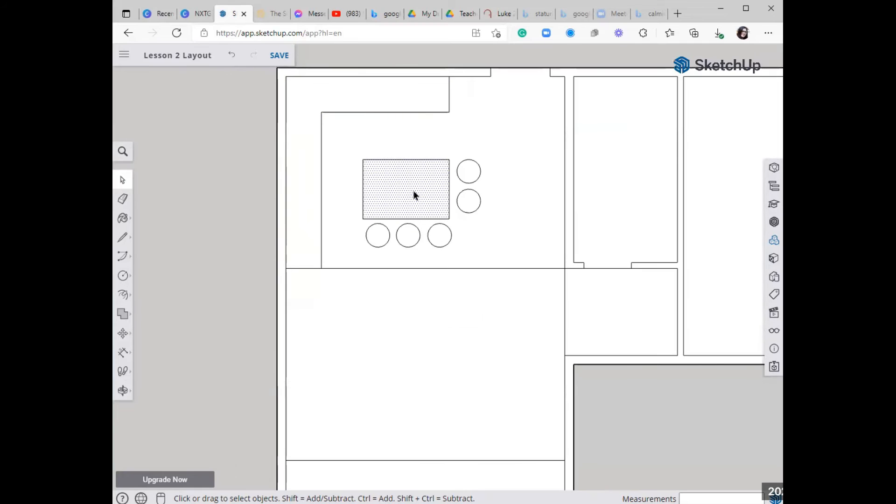
pyautogui.scroll(-1, 482, 136)
pyautogui.click(482, 136)
pyautogui.scroll(-3, 468, 268)
pyautogui.scroll(4, 418, 166)
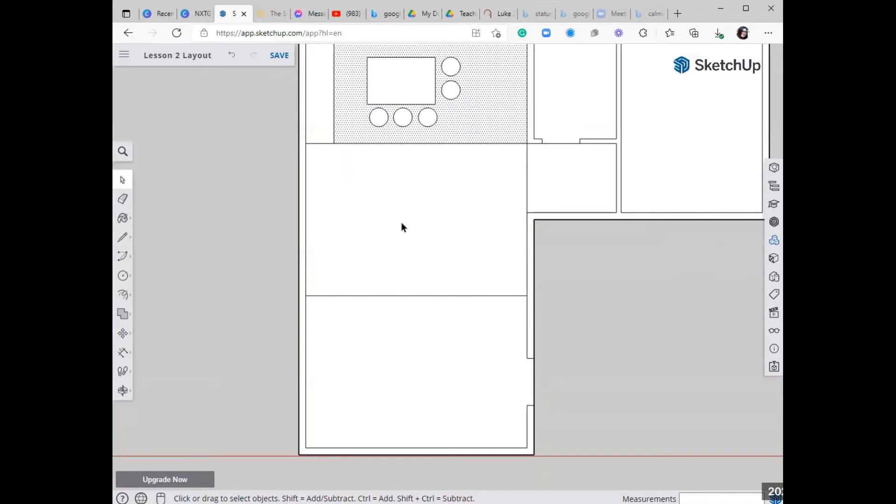
pyautogui.click(402, 222)
pyautogui.scroll(-2, 401, 223)
pyautogui.click(394, 317)
pyautogui.scroll(-2, 394, 316)
pyautogui.scroll(2, 486, 185)
pyautogui.click(486, 185)
pyautogui.scroll(2, 558, 218)
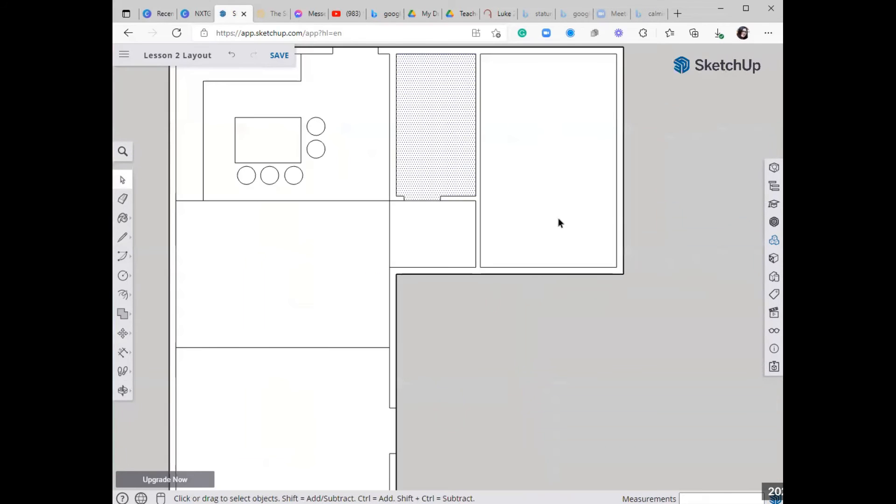
pyautogui.click(558, 223)
pyautogui.scroll(-2, 517, 176)
pyautogui.scroll(1, 504, 180)
pyautogui.scroll(-1, 508, 183)
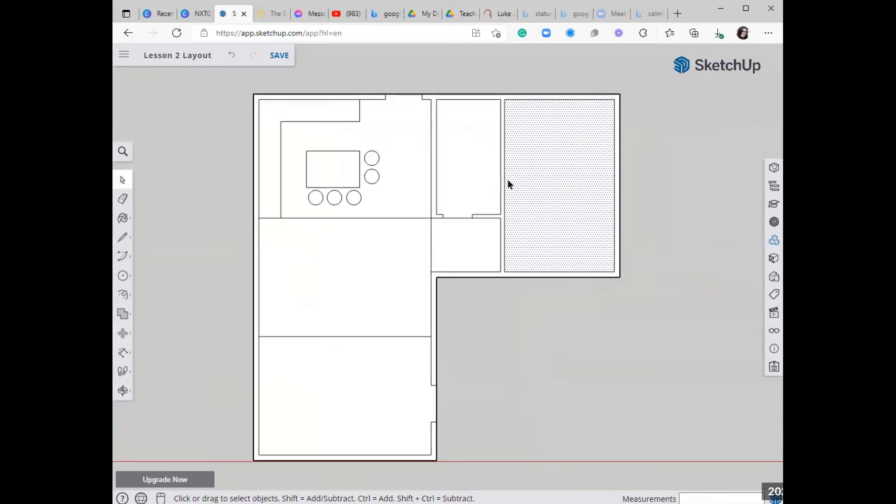
# Select the entire new L-shaped floor plan and make it a group
pyautogui.scroll(-1, 474, 227)
pyautogui.scroll(2, 393, 196)
pyautogui.scroll(-2, 392, 196)
pyautogui.scroll(-1, 345, 158)
pyautogui.scroll(-2, 345, 158)
pyautogui.moveTo(276, 94); pyautogui.dragTo(572, 346)
pyautogui.rightClick(351, 213)
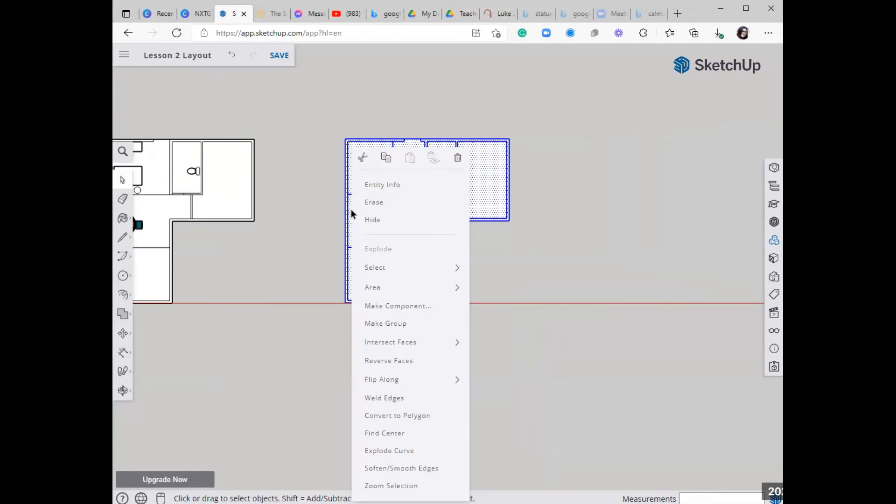
pyautogui.click(391, 324)
# Search the commands for "perspe" and switch the camera to perspective projection
pyautogui.scroll(-1, 402, 308)
pyautogui.scroll(3, 401, 279)
pyautogui.moveTo(396, 176); pyautogui.dragTo(308, 194, button='middle')
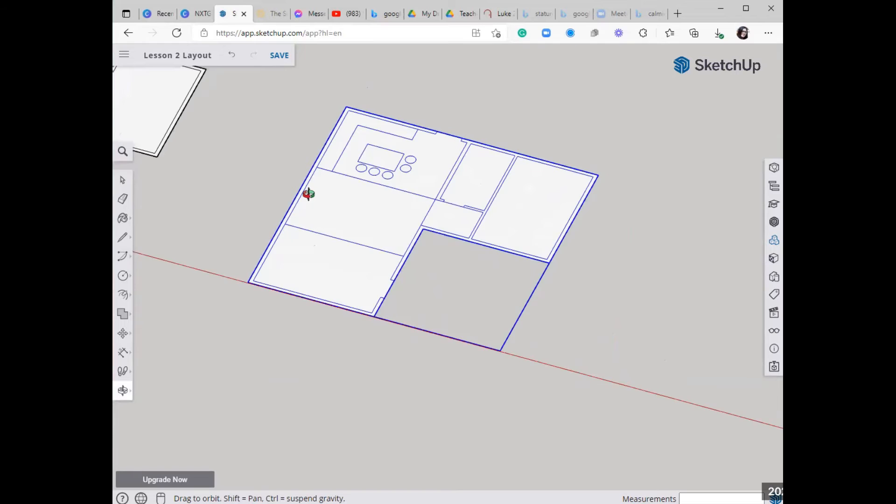
pyautogui.scroll(2, 309, 193)
pyautogui.click(126, 159)
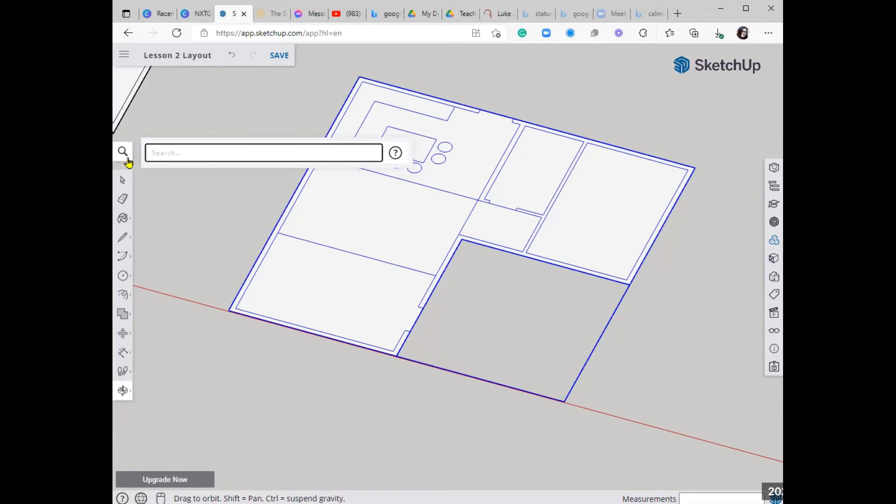
pyautogui.write('perspe')
pyautogui.click(145, 183)
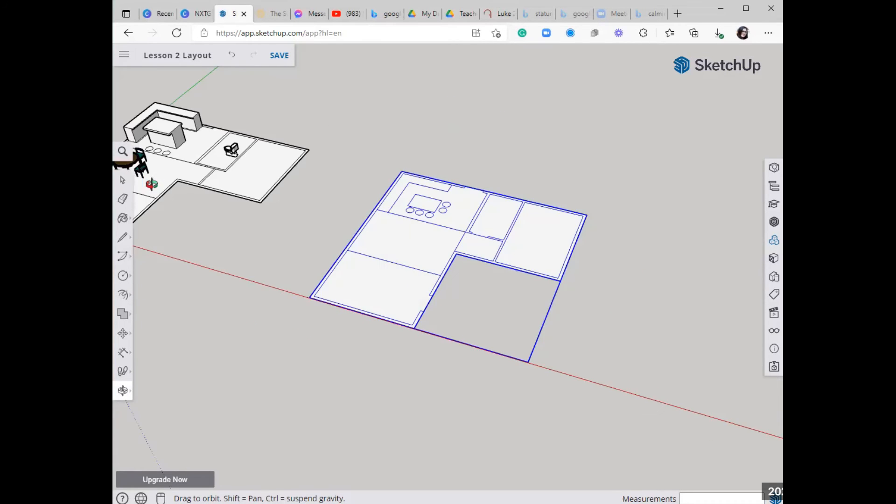
# Open the floor plan group for editing and extrude the L-shaped kitchen counter face 1 m upward
pyautogui.scroll(3, 398, 302)
pyautogui.scroll(-5, 440, 220)
pyautogui.scroll(3, 468, 182)
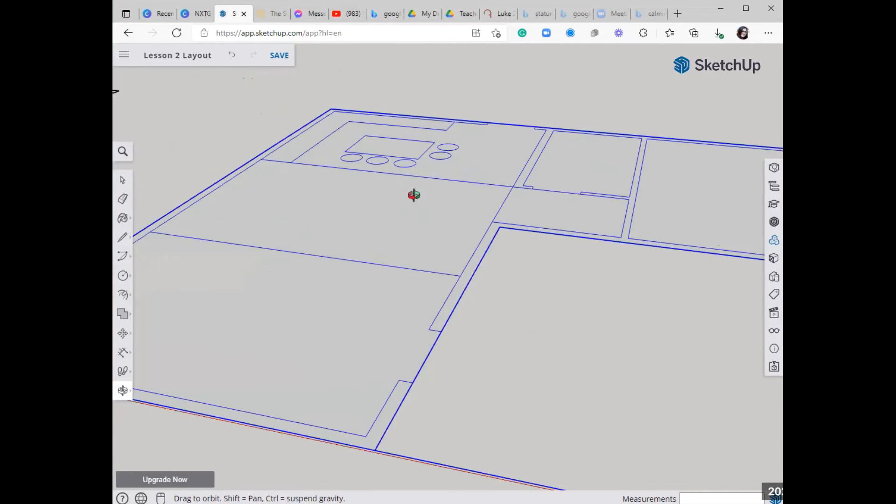
pyautogui.scroll(-6, 482, 290)
pyautogui.moveTo(345, 262); pyautogui.dragTo(236, 240)
pyautogui.scroll(-3, 236, 240)
pyautogui.scroll(10, 443, 196)
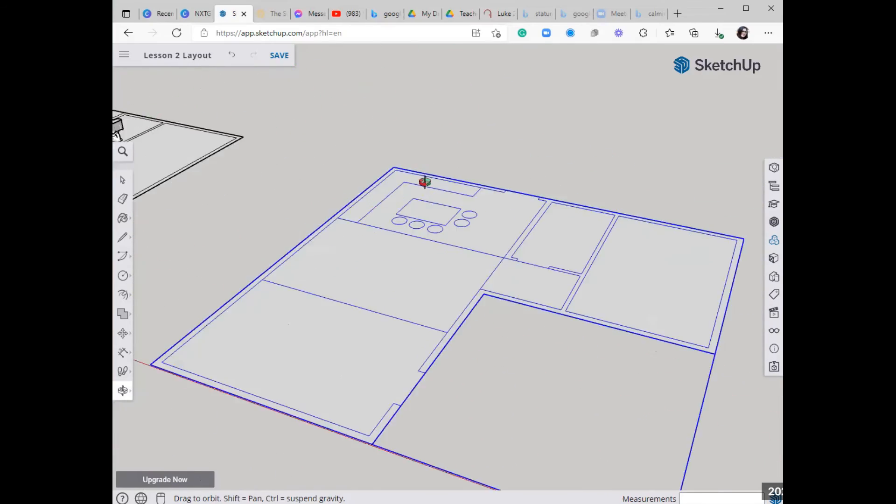
pyautogui.press('space')
pyautogui.click(456, 217)
pyautogui.scroll(-3, 456, 217)
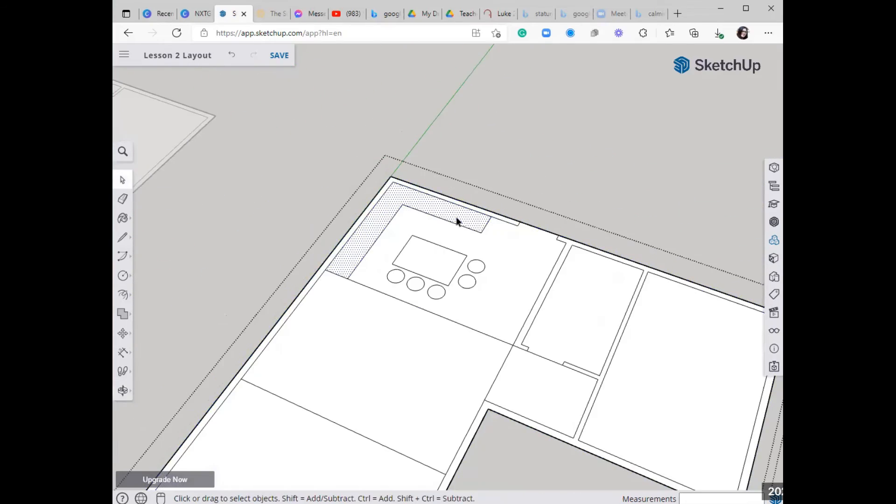
pyautogui.press('p')
pyautogui.scroll(3, 457, 218)
pyautogui.click(455, 221)
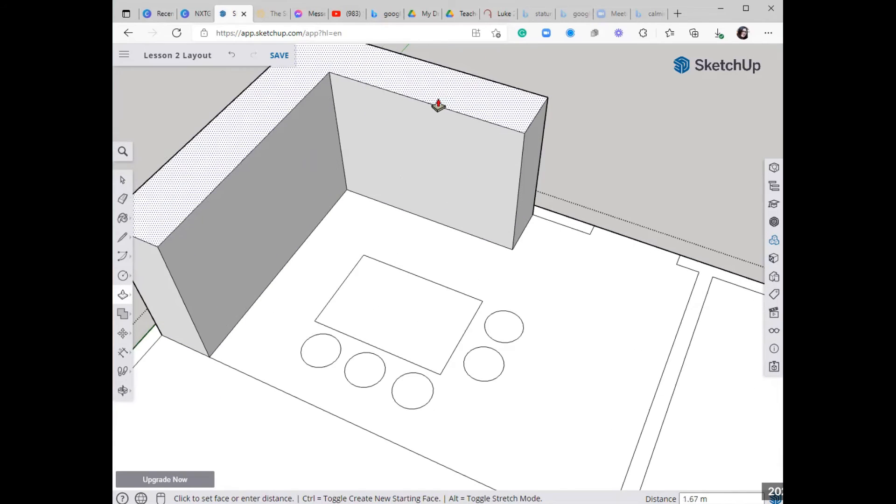
pyautogui.press('Return')
pyautogui.scroll(-3, 541, 257)
pyautogui.moveTo(546, 268); pyautogui.dragTo(480, 240, button='middle')
pyautogui.scroll(4, 481, 240)
pyautogui.press('space')
pyautogui.click(550, 189)
pyautogui.scroll(3, 543, 170)
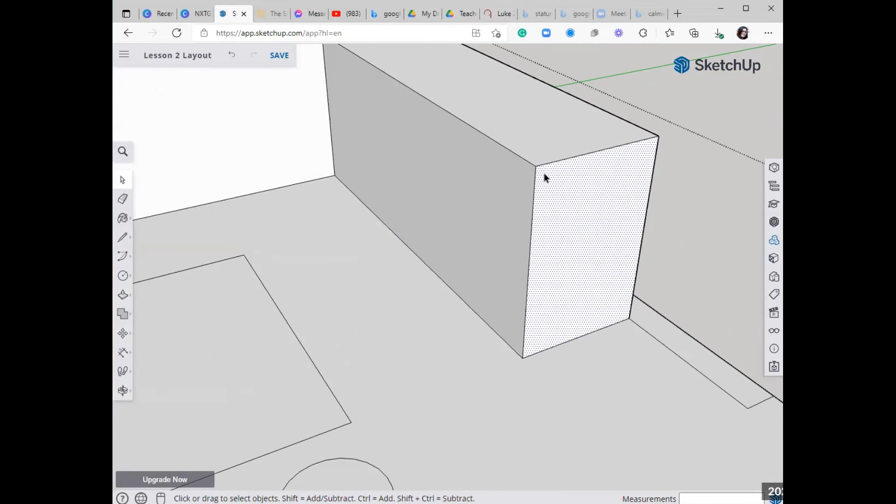
pyautogui.press('l')
pyautogui.scroll(2, 542, 162)
pyautogui.click(534, 162)
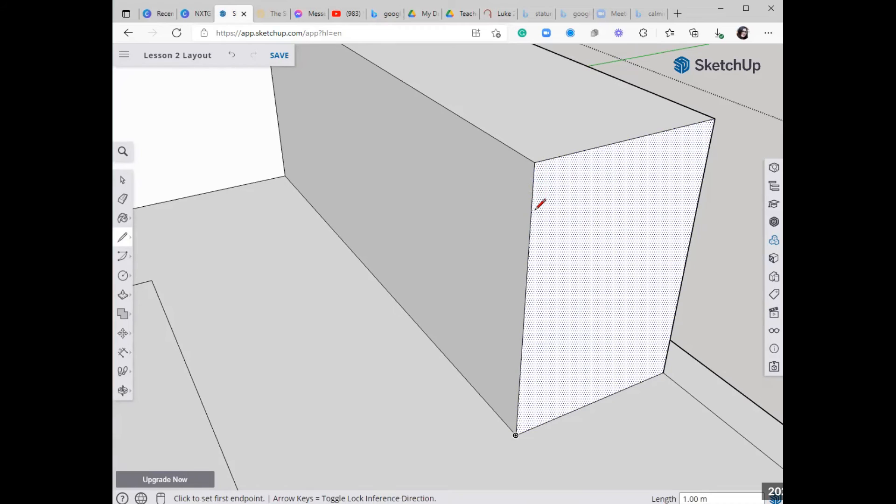
pyautogui.scroll(-2, 534, 186)
pyautogui.click(533, 196)
pyautogui.scroll(2, 536, 213)
pyautogui.press('space')
pyautogui.scroll(-3, 535, 212)
# Draw a narrow rectangle about 0.82 m by 0.04 m on the counter's end face, along the front edge below the top
pyautogui.press('r')
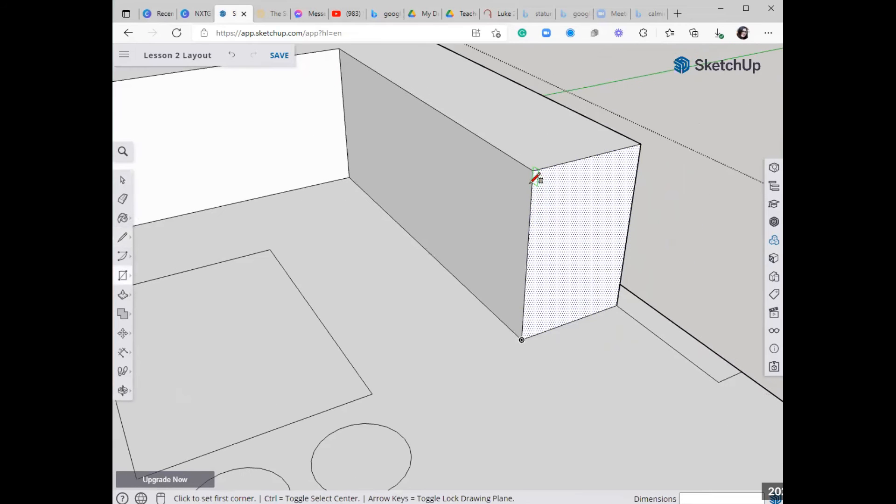
pyautogui.click(532, 187)
pyautogui.scroll(3, 532, 186)
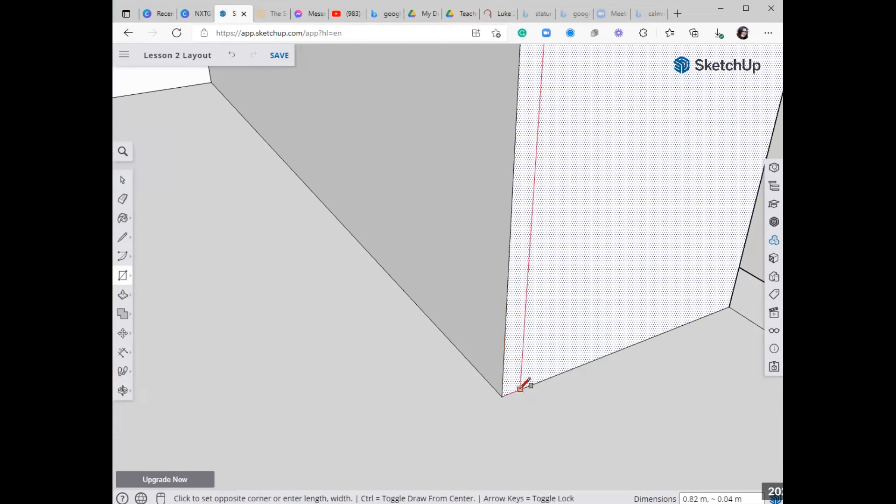
pyautogui.click(521, 388)
pyautogui.press('space')
# Select the counter's two inner base edges and use Follow Me to carve the narrow profile along them, forming a countertop overhang
pyautogui.scroll(-4, 592, 290)
pyautogui.scroll(3, 555, 264)
pyautogui.scroll(-5, 574, 275)
pyautogui.scroll(1, 531, 279)
pyautogui.scroll(-2, 533, 273)
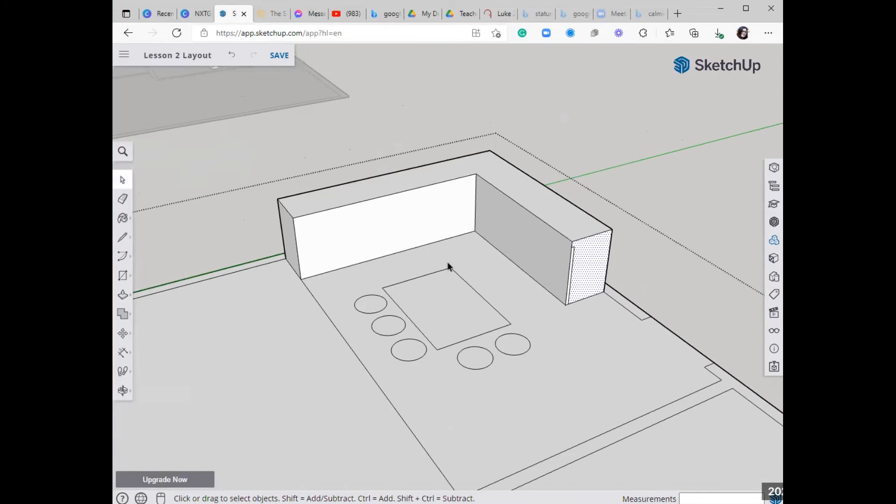
pyautogui.scroll(1, 448, 267)
pyautogui.click(123, 151)
pyautogui.write('foll')
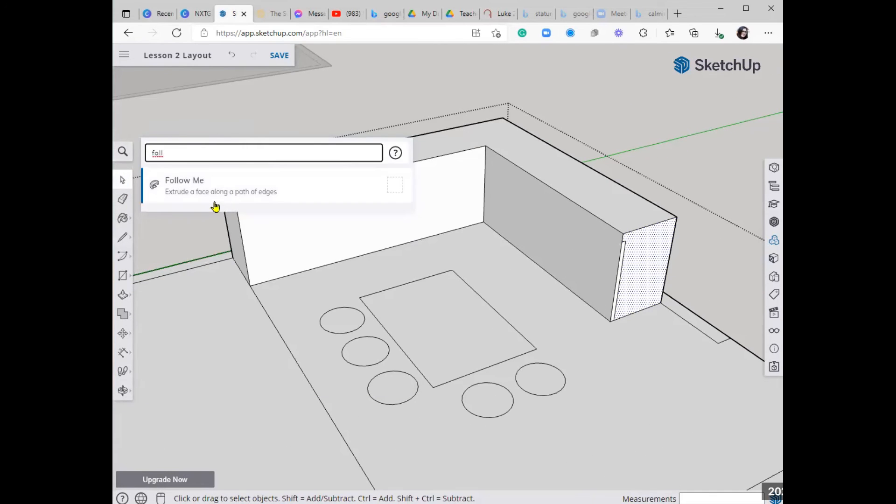
pyautogui.click(267, 203)
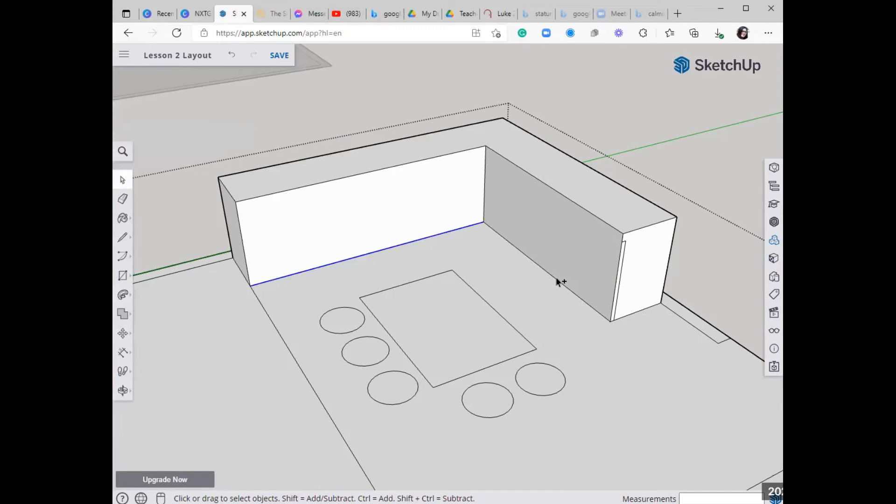
pyautogui.click(123, 151)
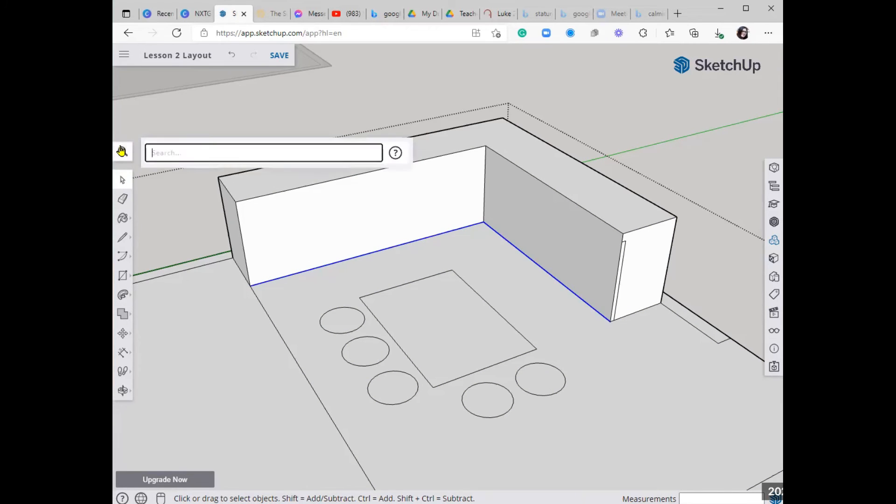
pyautogui.write('foll')
pyautogui.click(170, 189)
pyautogui.moveTo(610, 319); pyautogui.dragTo(598, 309)
pyautogui.press('space')
# Erase the two leftover base edges on the floor in front of the carved counter
pyautogui.scroll(5, 262, 271)
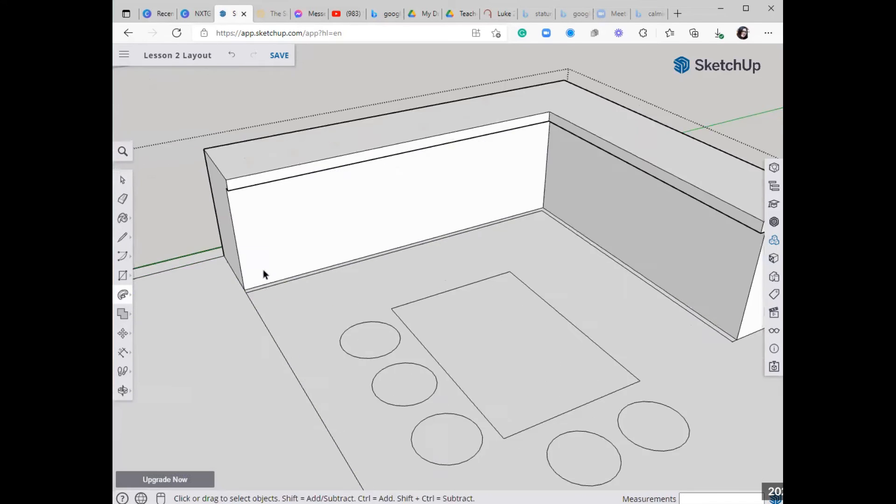
pyautogui.press('e')
pyautogui.click(275, 288)
pyautogui.scroll(-4, 285, 286)
pyautogui.scroll(2, 587, 307)
pyautogui.click(586, 306)
pyautogui.scroll(2, 616, 329)
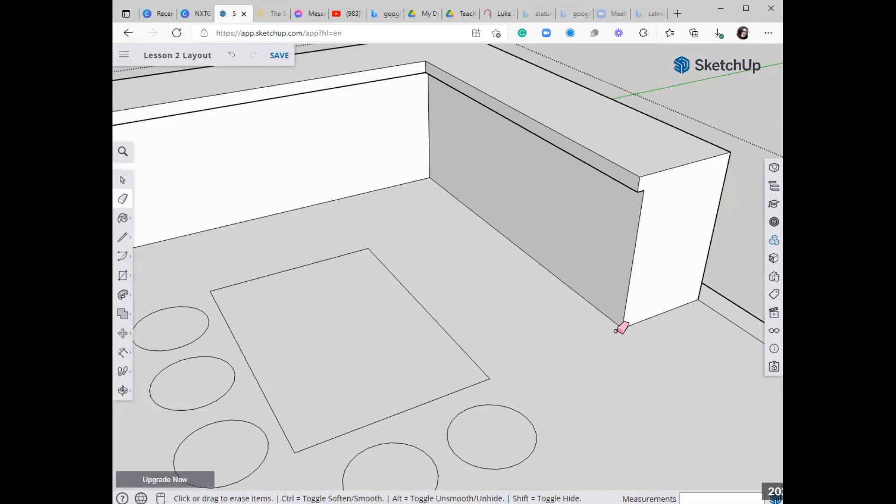
pyautogui.scroll(-2, 625, 328)
# Draw a small rectangle about 0.14 m by 0.04 m at the front base corner of the counter's end face
pyautogui.press('space')
pyautogui.scroll(-4, 560, 194)
pyautogui.scroll(8, 614, 251)
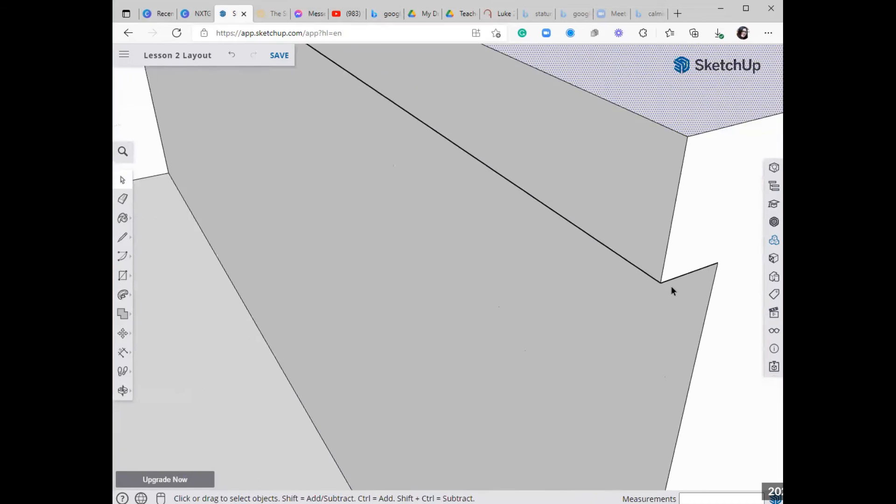
pyautogui.scroll(-10, 639, 275)
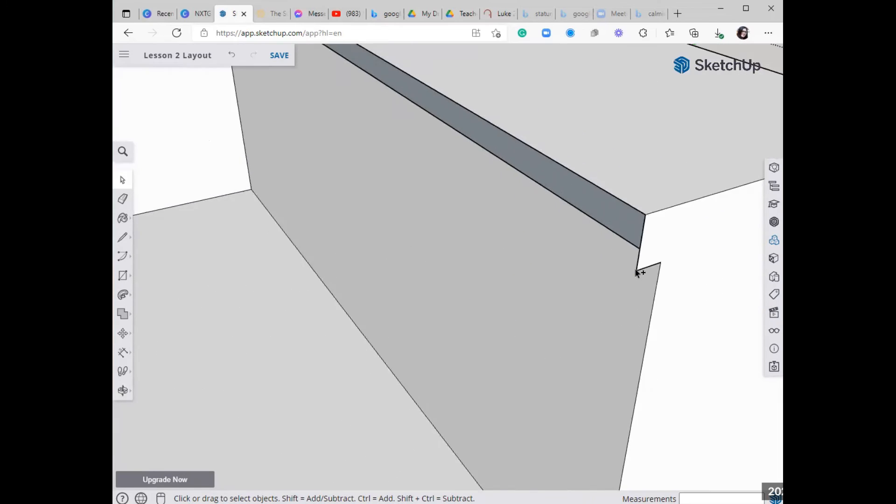
pyautogui.moveTo(654, 296); pyautogui.dragTo(595, 294, button='middle')
pyautogui.scroll(8, 591, 315)
pyautogui.press('r')
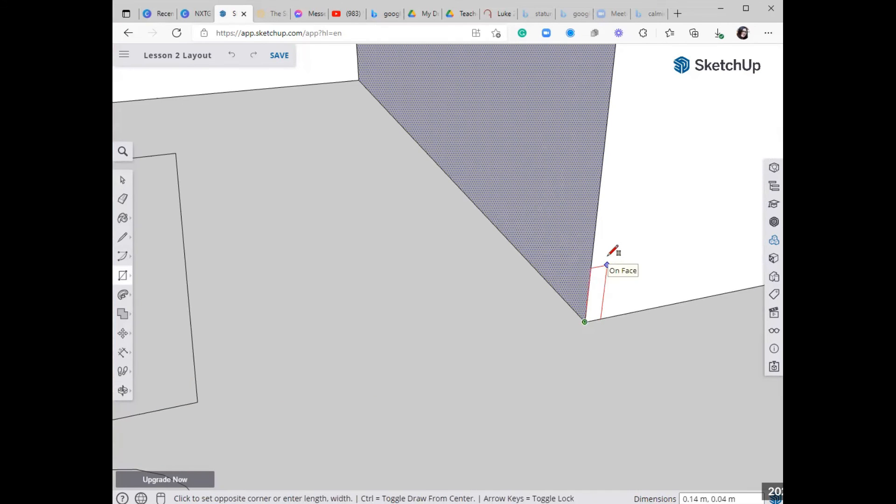
pyautogui.press('space')
# Use Follow Me to carve the small base rectangle along both inner sides of the counter as a toe-kick recess
pyautogui.scroll(-6, 658, 338)
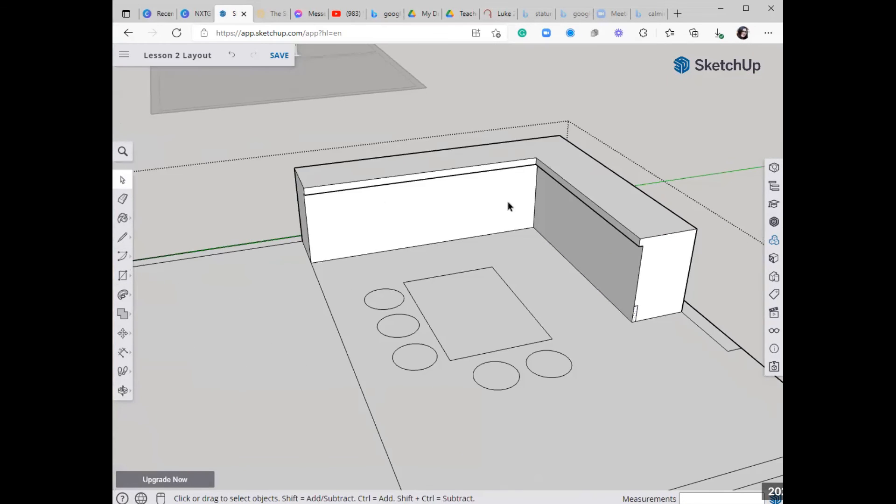
pyautogui.scroll(6, 660, 337)
pyautogui.scroll(3, 660, 337)
pyautogui.scroll(-6, 650, 323)
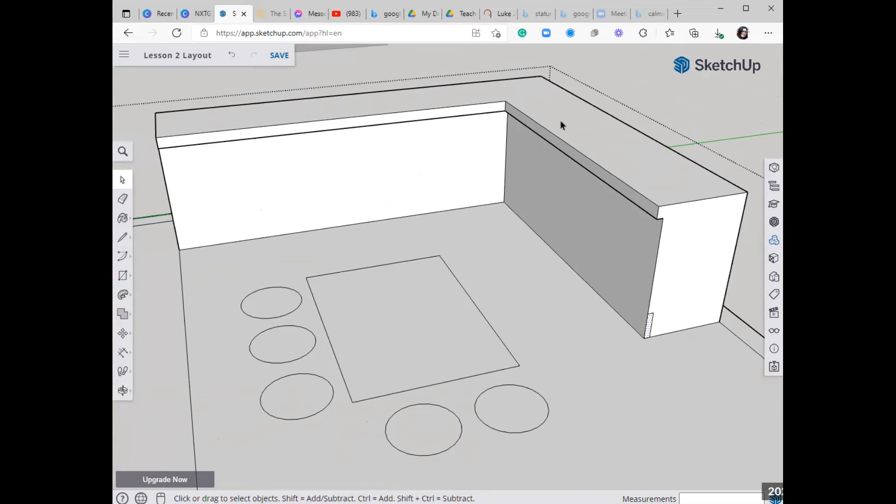
pyautogui.scroll(1, 657, 360)
pyautogui.scroll(2, 649, 305)
pyautogui.scroll(-2, 687, 342)
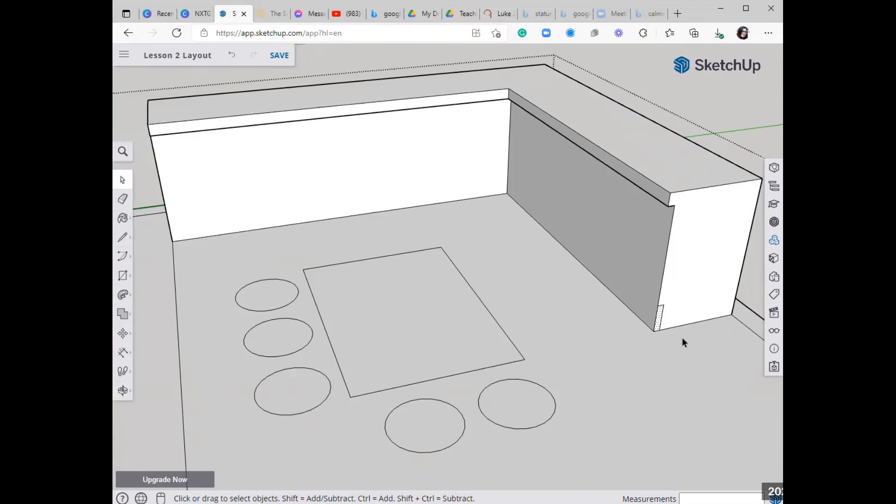
pyautogui.click(123, 151)
pyautogui.write('fol')
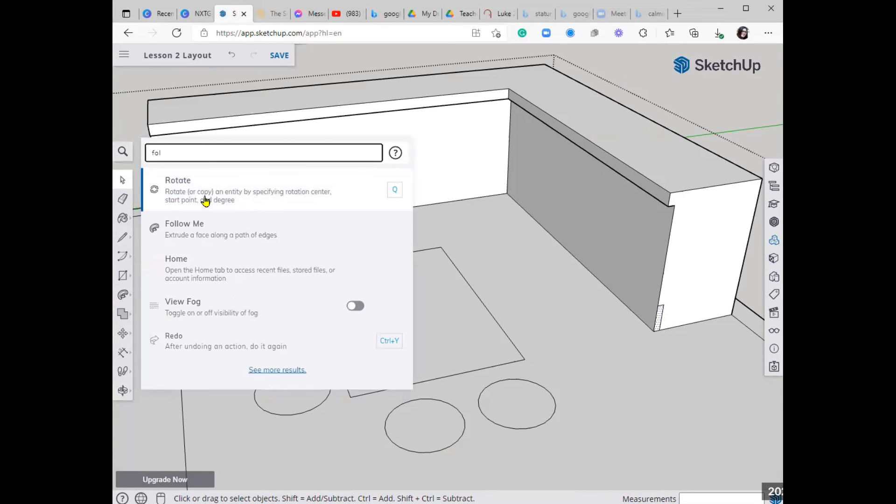
pyautogui.write('low')
pyautogui.click(205, 197)
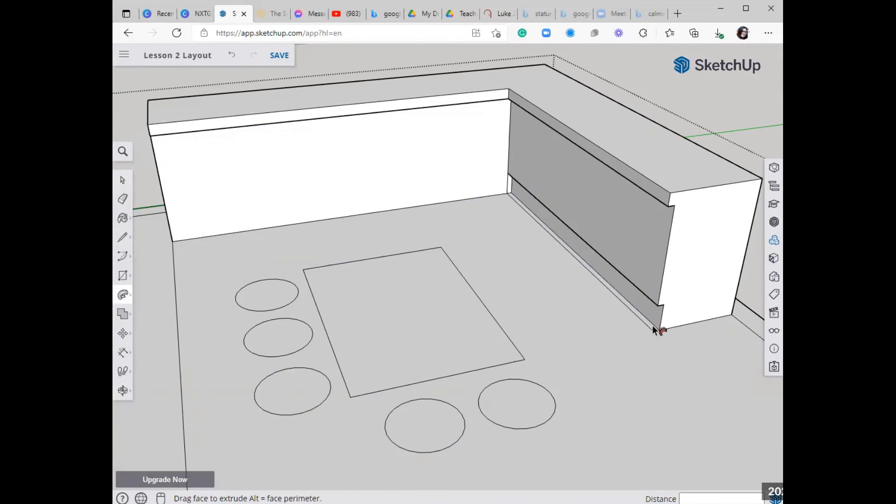
pyautogui.moveTo(493, 190)
pyautogui.mouseDown()
pyautogui.moveTo(658, 340)
pyautogui.moveTo(652, 326)
pyautogui.mouseUp()
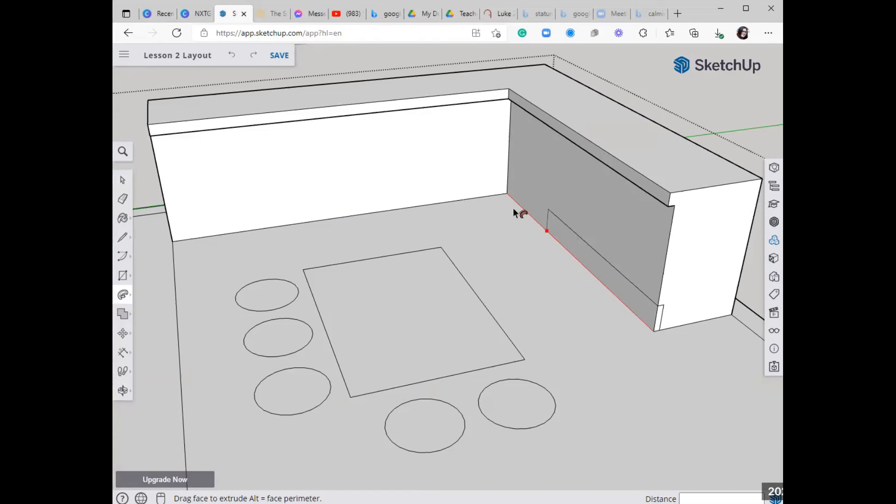
pyautogui.click(166, 239)
# Erase the leftover floor edges in front of the counter's toe-kick recess on both sides
pyautogui.scroll(-2, 548, 262)
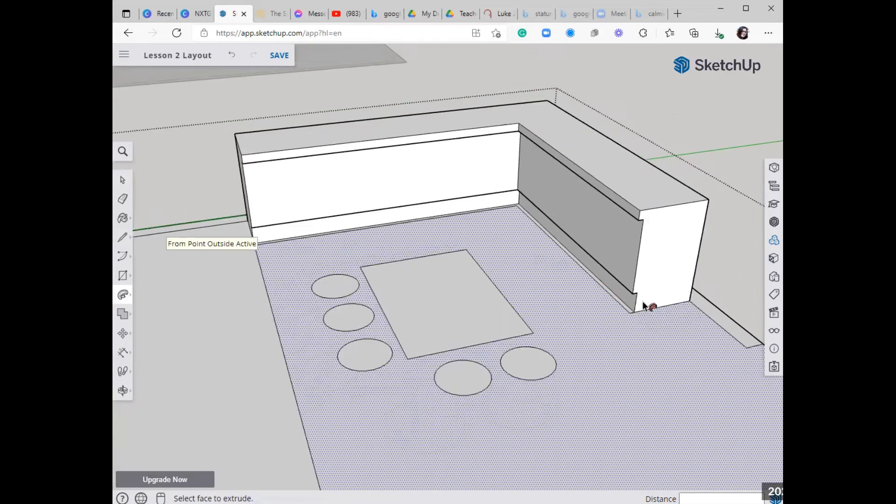
pyautogui.scroll(3, 644, 306)
pyautogui.press('e')
pyautogui.click(610, 303)
pyautogui.scroll(-5, 621, 313)
pyautogui.scroll(4, 311, 268)
pyautogui.scroll(2, 311, 267)
pyautogui.click(330, 275)
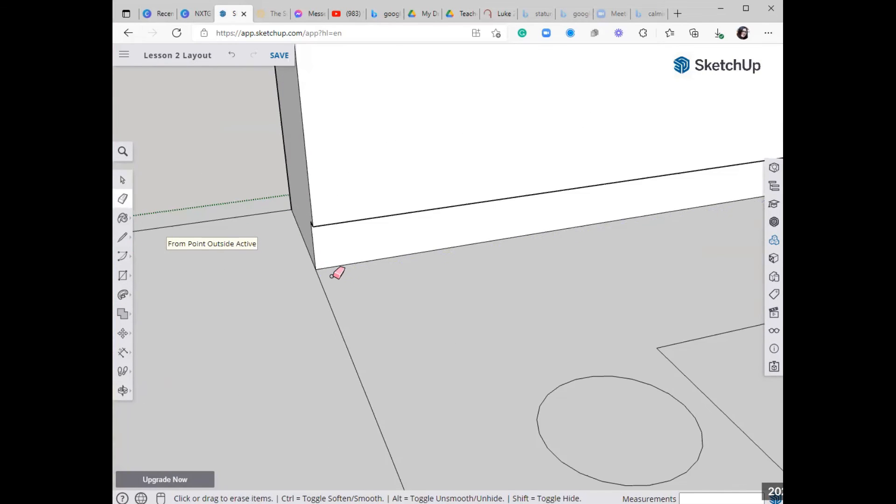
pyautogui.scroll(-7, 462, 272)
pyautogui.press('space')
# Search 3D Warehouse for "refrigerator" and place the Bosch refrigerator model at the open end of the counter
pyautogui.scroll(1, 530, 306)
pyautogui.moveTo(668, 410)
pyautogui.mouseDown(button='middle')
pyautogui.moveTo(680, 418)
pyautogui.moveTo(244, 188)
pyautogui.mouseUp(button='middle')
pyautogui.keyDown('shift'); pyautogui.moveTo(579, 352); pyautogui.dragTo(362, 146, button='middle'); pyautogui.keyUp('shift')
pyautogui.scroll(2, 371, 146)
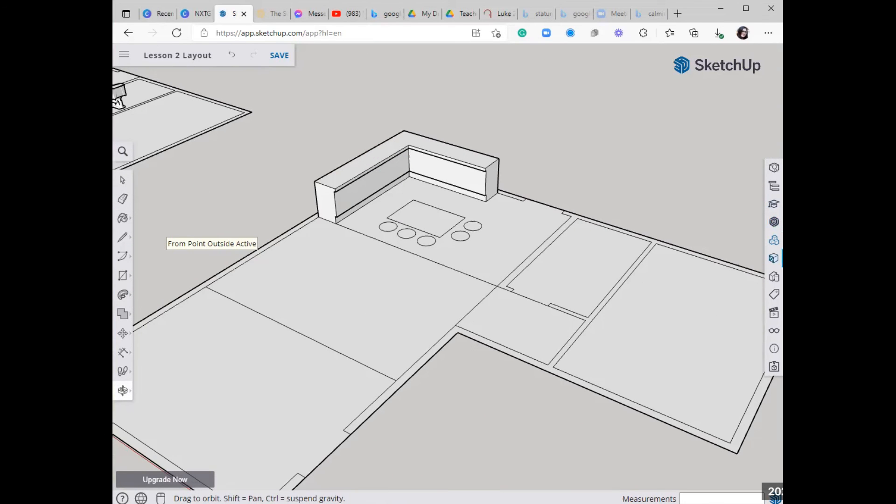
pyautogui.click(773, 240)
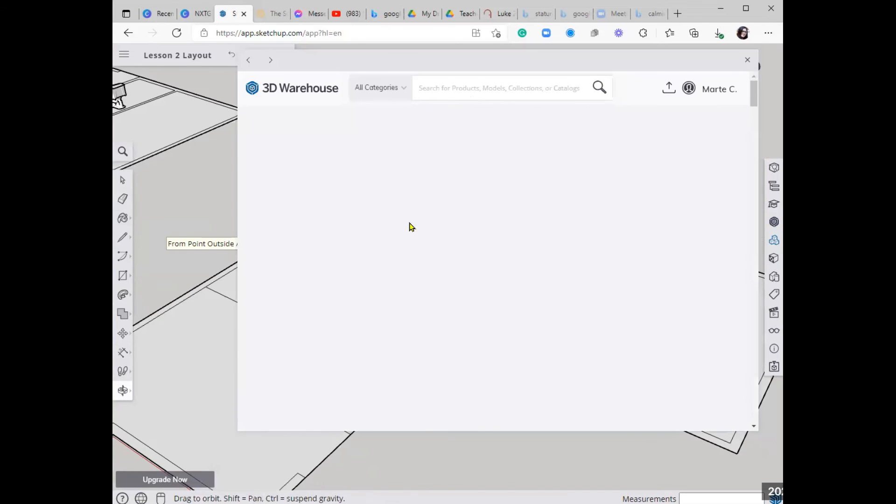
pyautogui.click(474, 87)
pyautogui.write('ref')
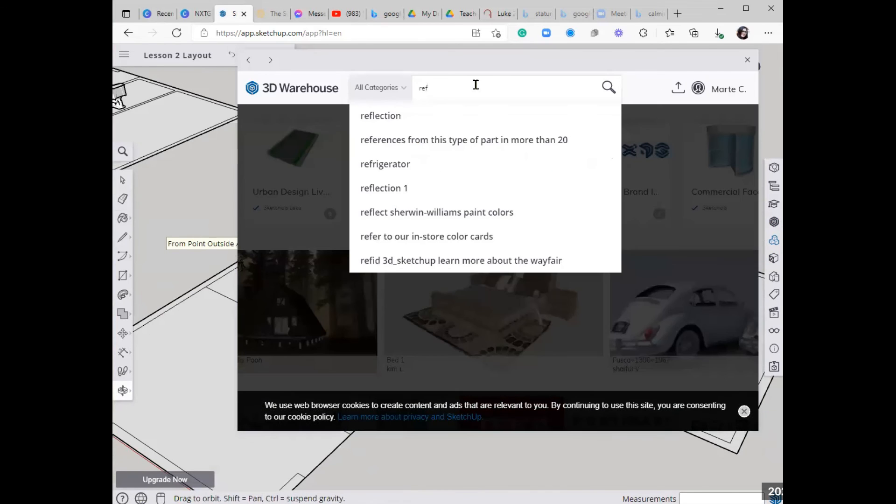
pyautogui.write('rigar')
pyautogui.click(456, 119)
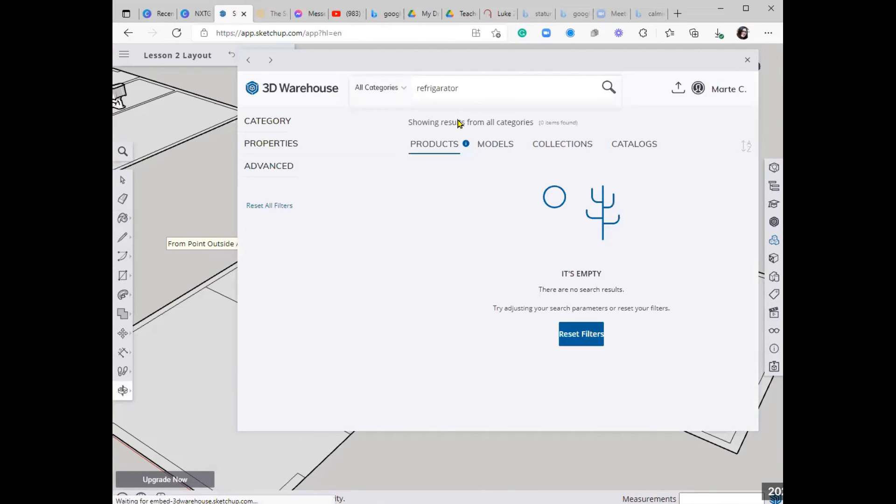
pyautogui.write('refrigerator')
pyautogui.press('Return')
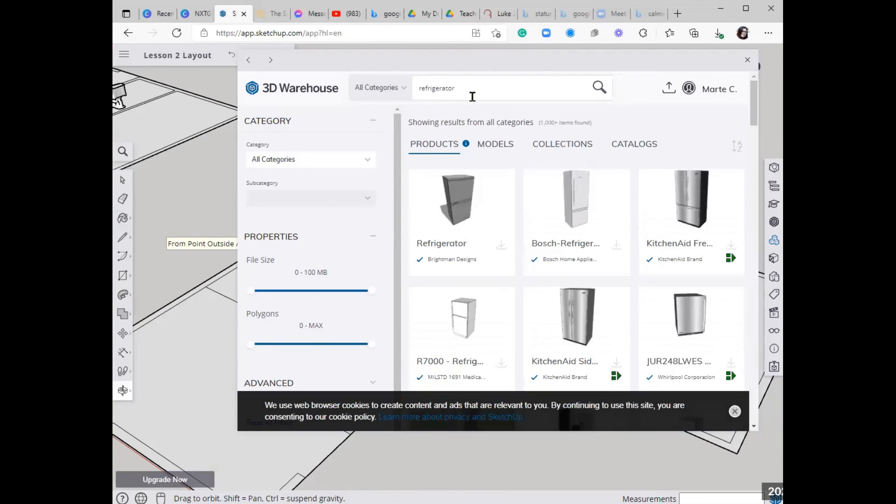
pyautogui.click(578, 228)
pyautogui.click(583, 311)
pyautogui.scroll(5, 486, 201)
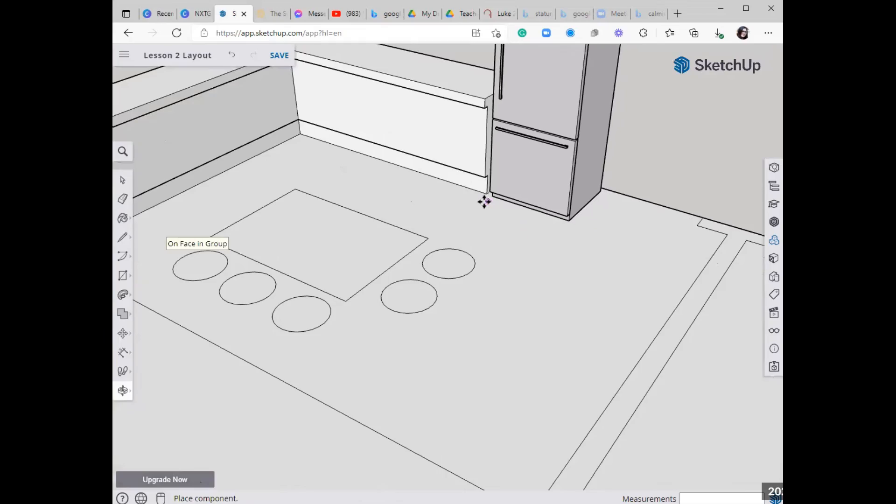
pyautogui.click(484, 201)
# Open the floor plan group and push the counter's end face back, away from the refrigerator
pyautogui.scroll(-5, 537, 289)
pyautogui.moveTo(545, 293); pyautogui.dragTo(761, 427, button='middle')
pyautogui.scroll(4, 546, 219)
pyautogui.tripleClick(560, 226)
pyautogui.scroll(3, 582, 275)
pyautogui.moveTo(487, 244); pyautogui.dragTo(558, 278, button='middle')
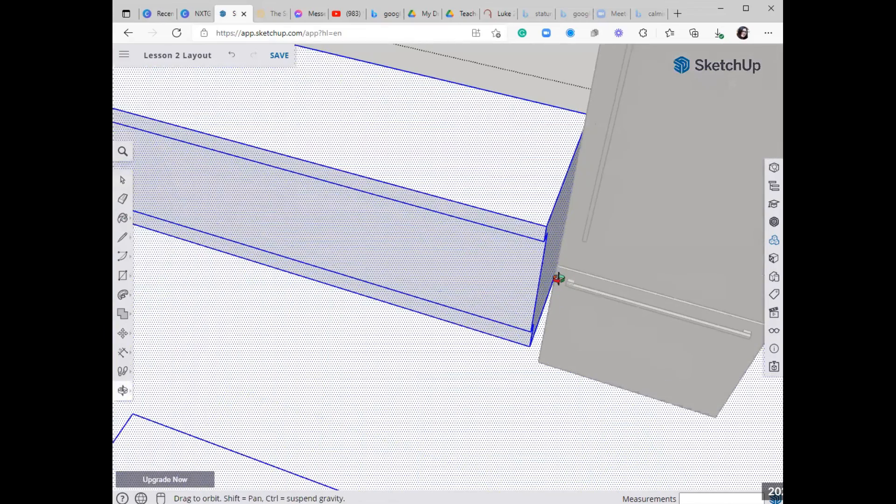
pyautogui.press('p')
pyautogui.click(551, 258)
pyautogui.click(416, 219)
pyautogui.press('space')
# Move the refrigerator a little closer to the counter's shortened end
pyautogui.scroll(-6, 513, 275)
pyautogui.click(548, 296)
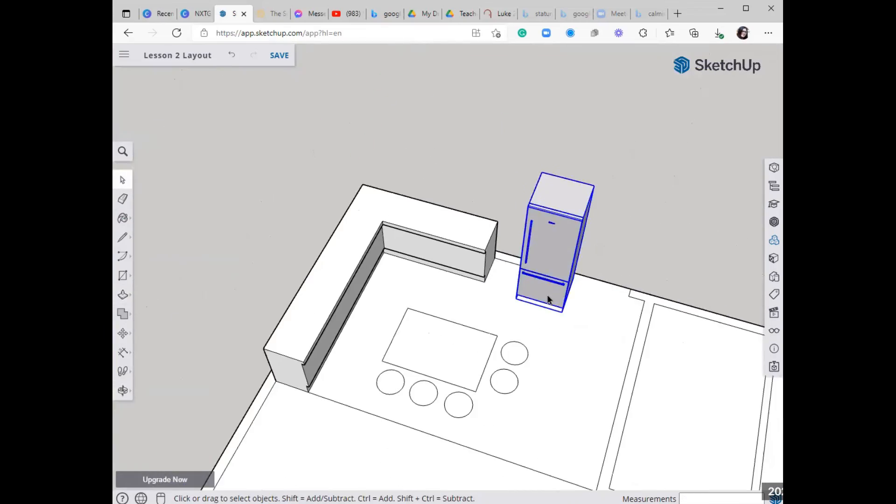
pyautogui.scroll(4, 547, 296)
pyautogui.press('m')
pyautogui.click(541, 308)
pyautogui.click(516, 302)
# Reopen the floor plan group and pull the counter's end face out to meet the refrigerator's side
pyautogui.press('space')
pyautogui.tripleClick(424, 225)
pyautogui.press('p')
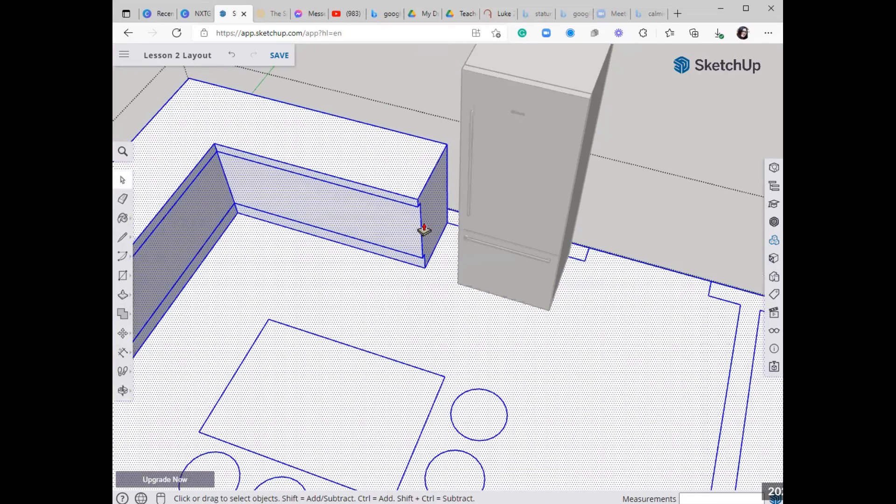
pyautogui.click(424, 225)
pyautogui.click(451, 240)
pyautogui.press('space')
pyautogui.scroll(-3, 517, 279)
# Examine the refrigerator and counter within the whole layout, selecting the refrigerator and the floor plan group
pyautogui.click(518, 280)
pyautogui.scroll(-4, 485, 266)
pyautogui.moveTo(474, 260); pyautogui.dragTo(465, 372, button='middle')
pyautogui.scroll(-3, 570, 226)
pyautogui.scroll(3, 360, 326)
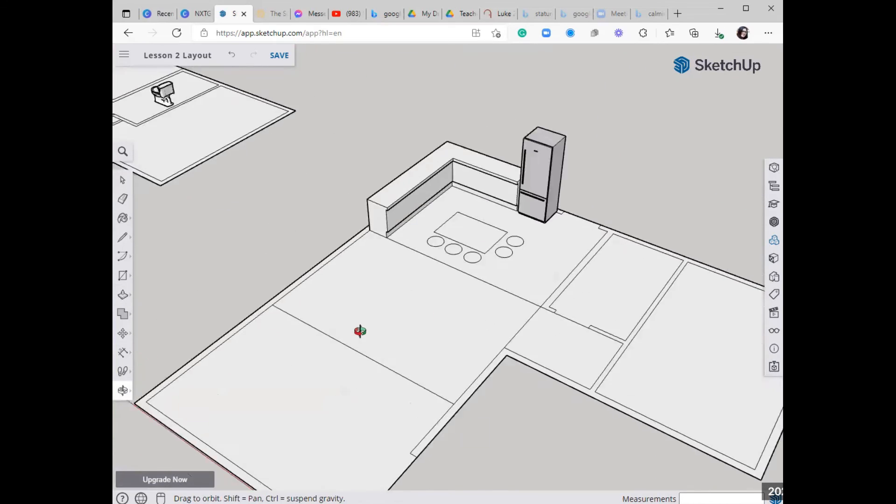
pyautogui.press('space')
pyautogui.click(398, 289)
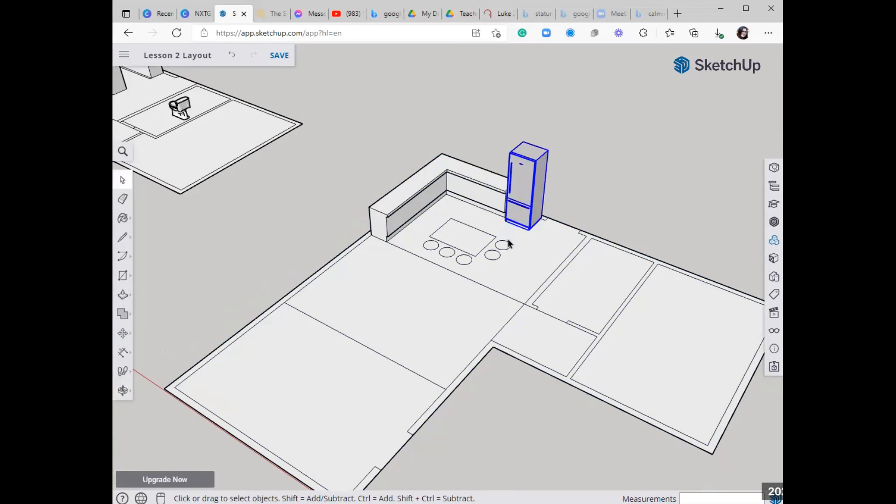
pyautogui.scroll(-2, 580, 273)
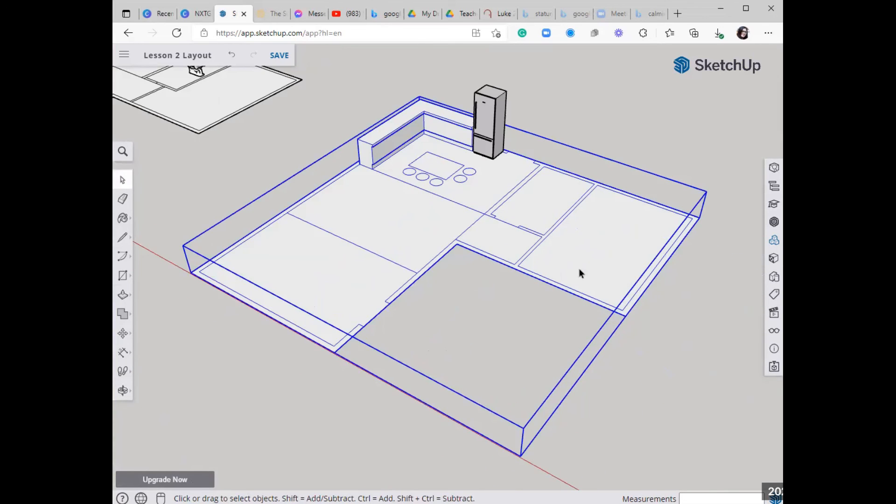